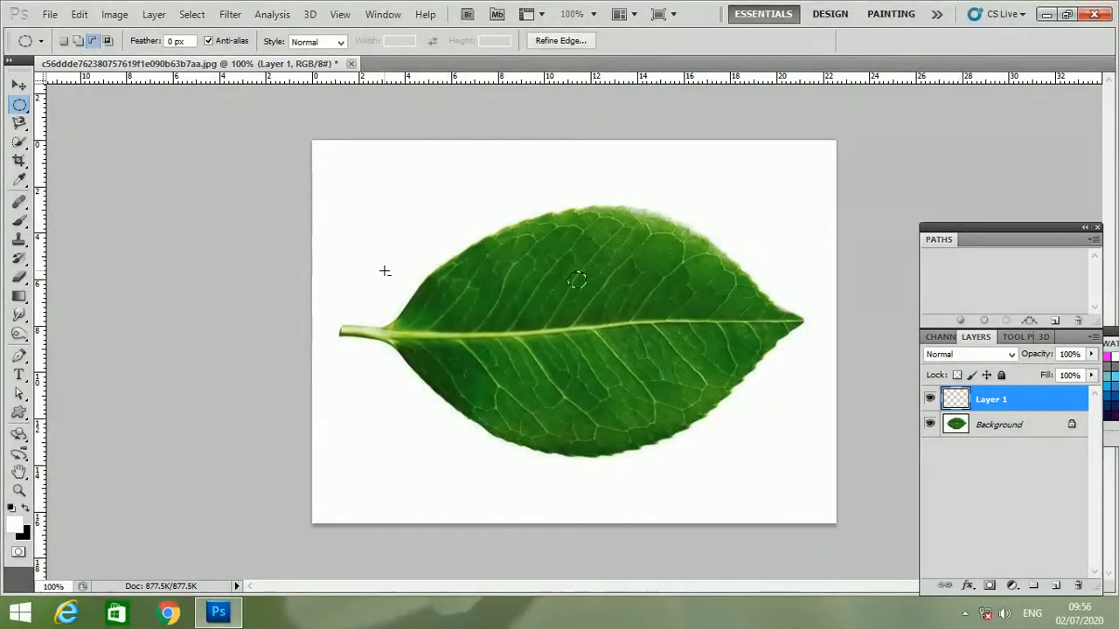
- Fill the small circular selection on Layer 1 with a linear gradient using the Black, White preset
click(19, 297)
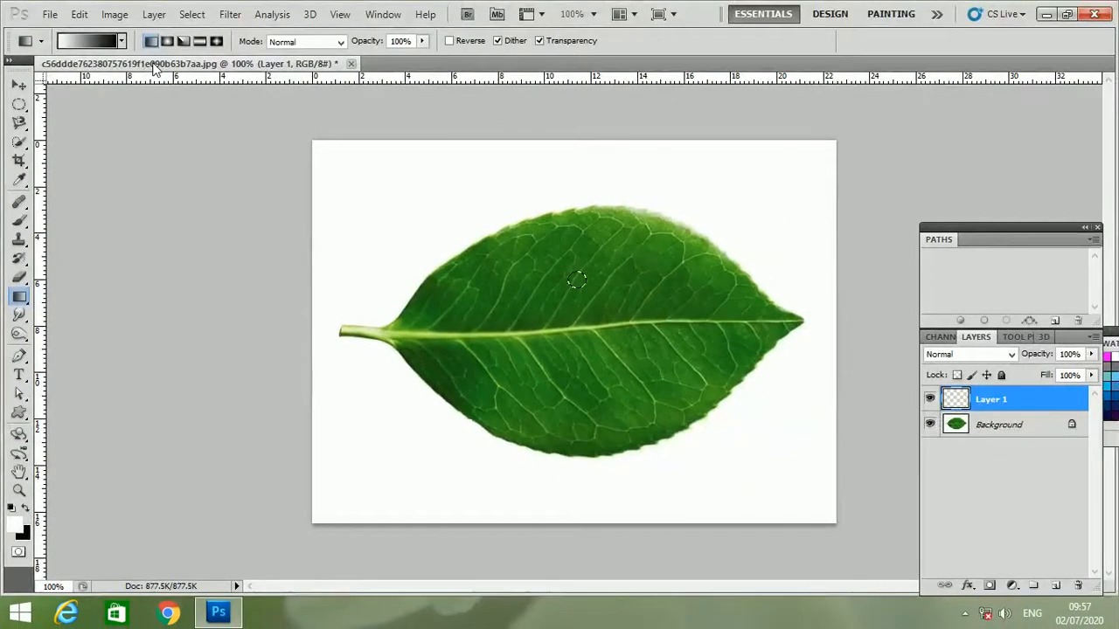
click(88, 42)
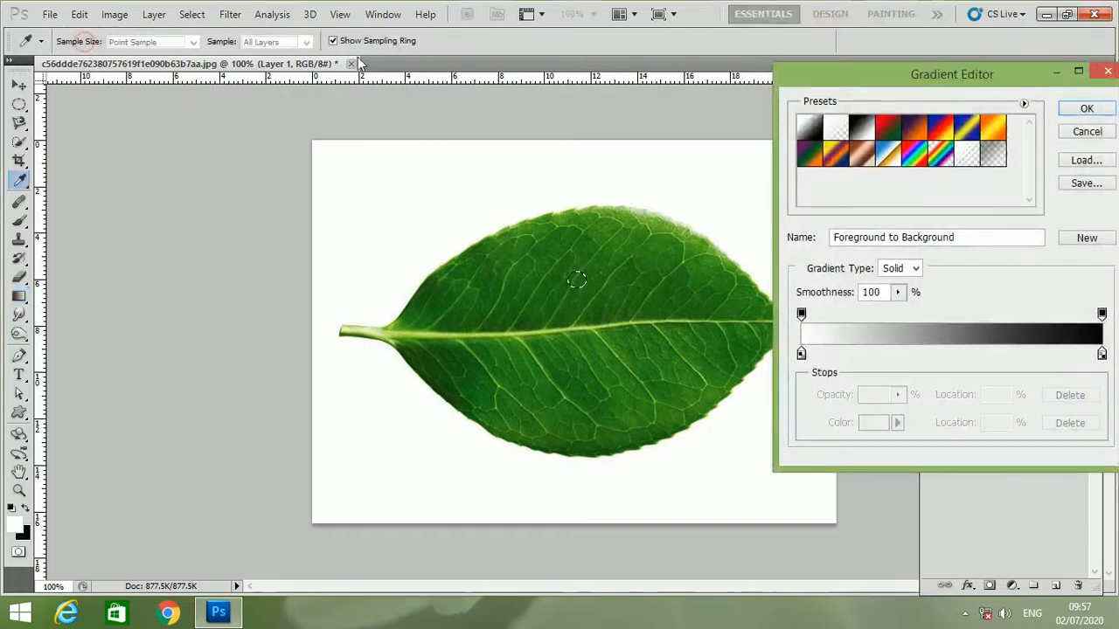
click(861, 128)
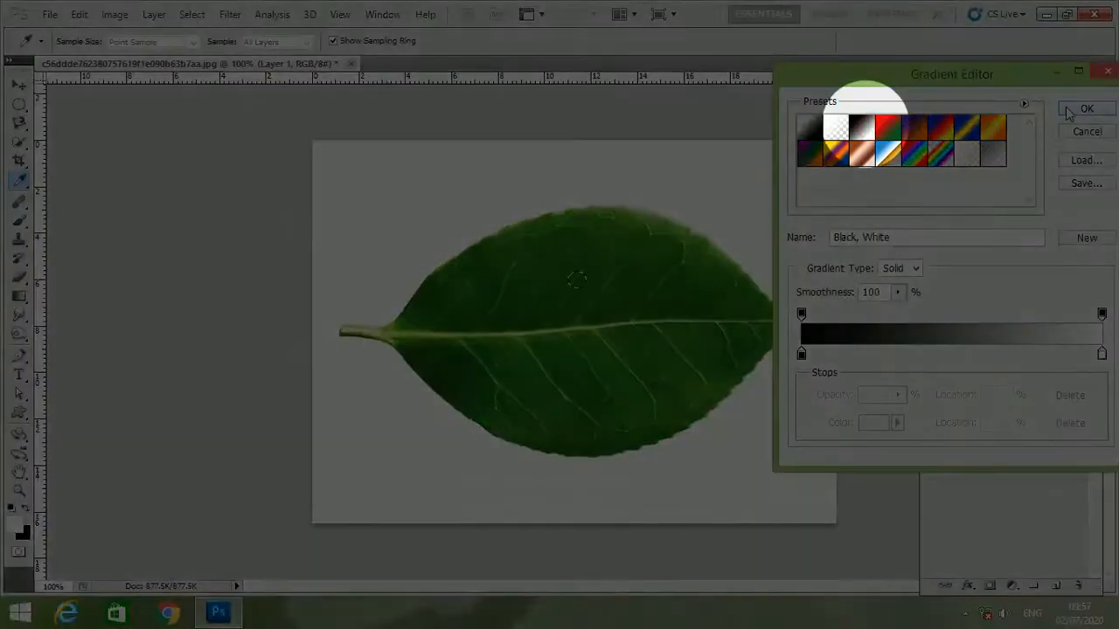
click(1082, 109)
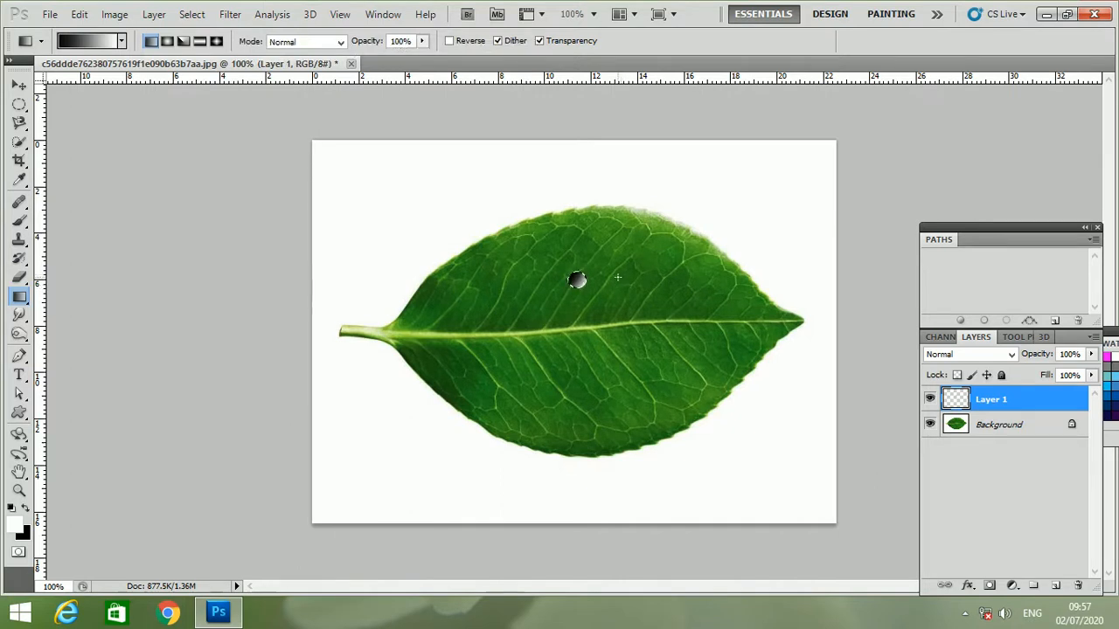
- Clear the circular selection and set Layer 1's blend mode to Overlay
key(ctrl+d)
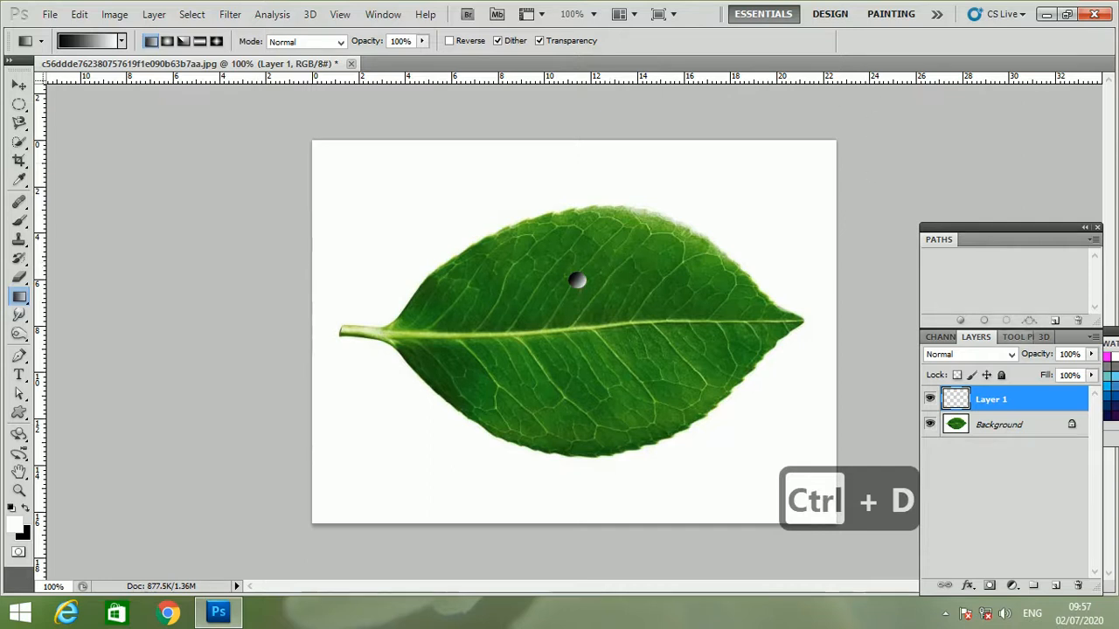
click(966, 354)
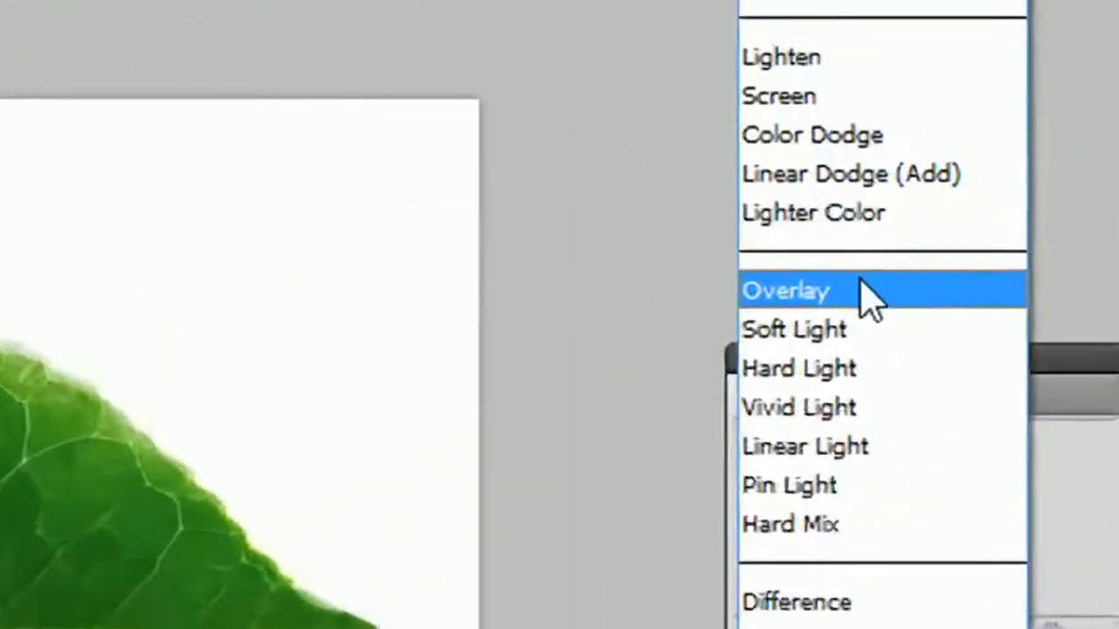
click(940, 227)
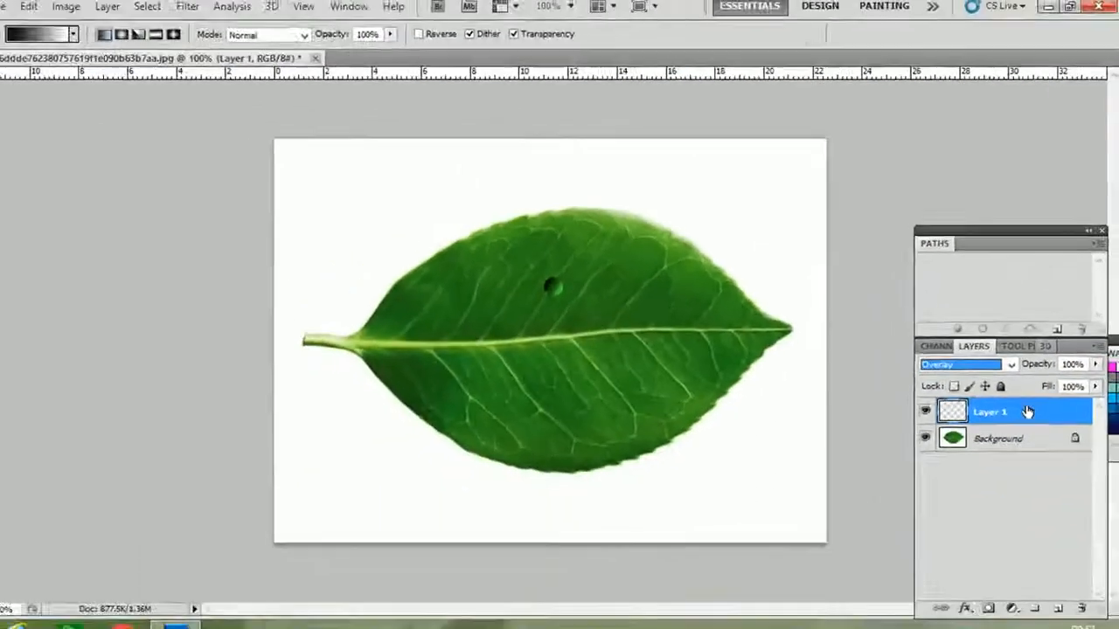
- Add an Inner Shadow to Layer 1 with Linear Burn blend mode and 40% opacity
double_click(1028, 404)
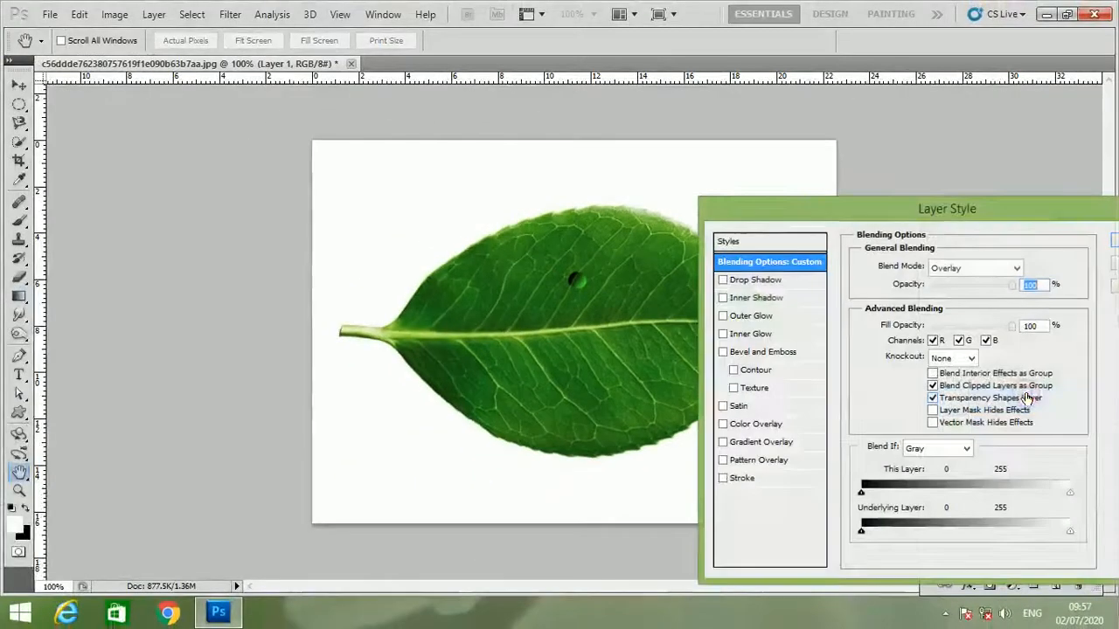
click(766, 300)
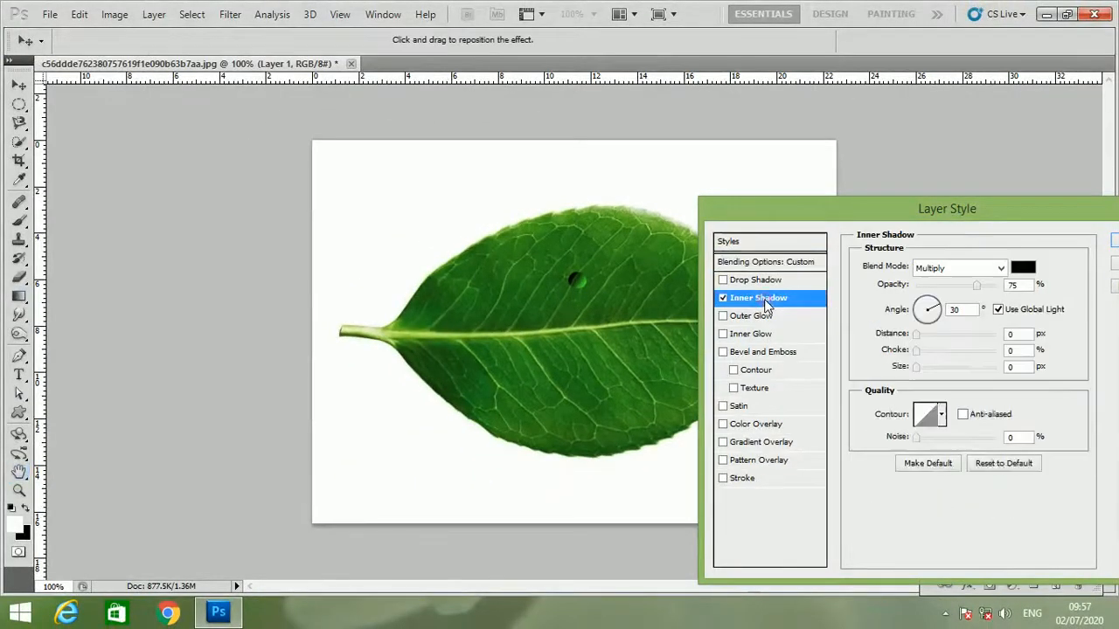
click(937, 270)
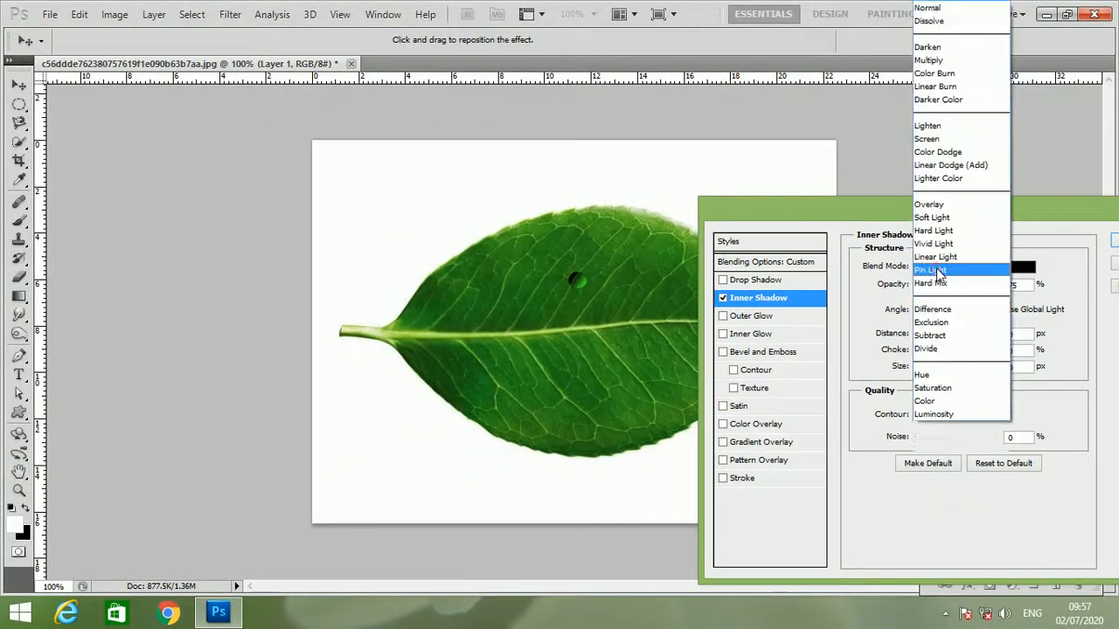
click(967, 87)
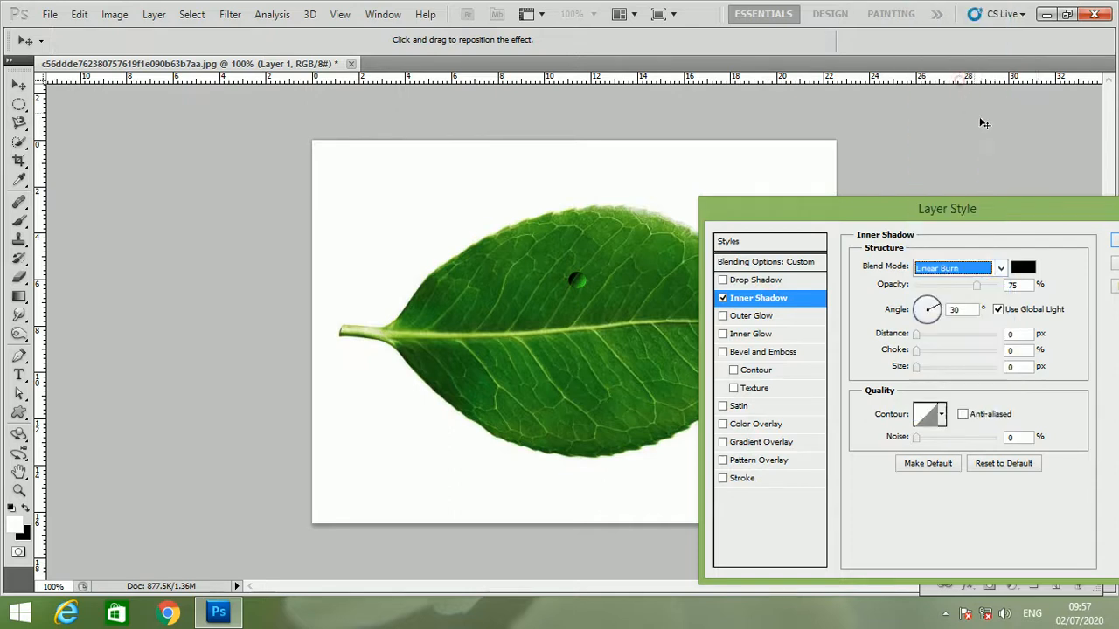
click(1016, 285)
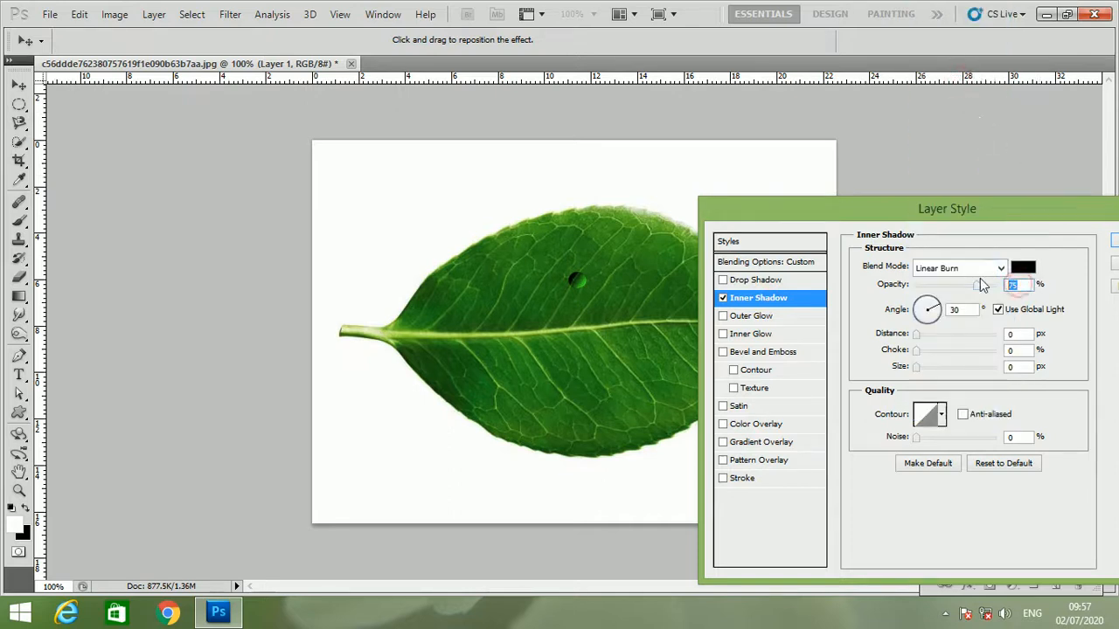
text(40)
- Turn off global light for the Inner Shadow and set its angle to -30°, distance to 2 px and size to 5 px
click(998, 310)
double_click(960, 310)
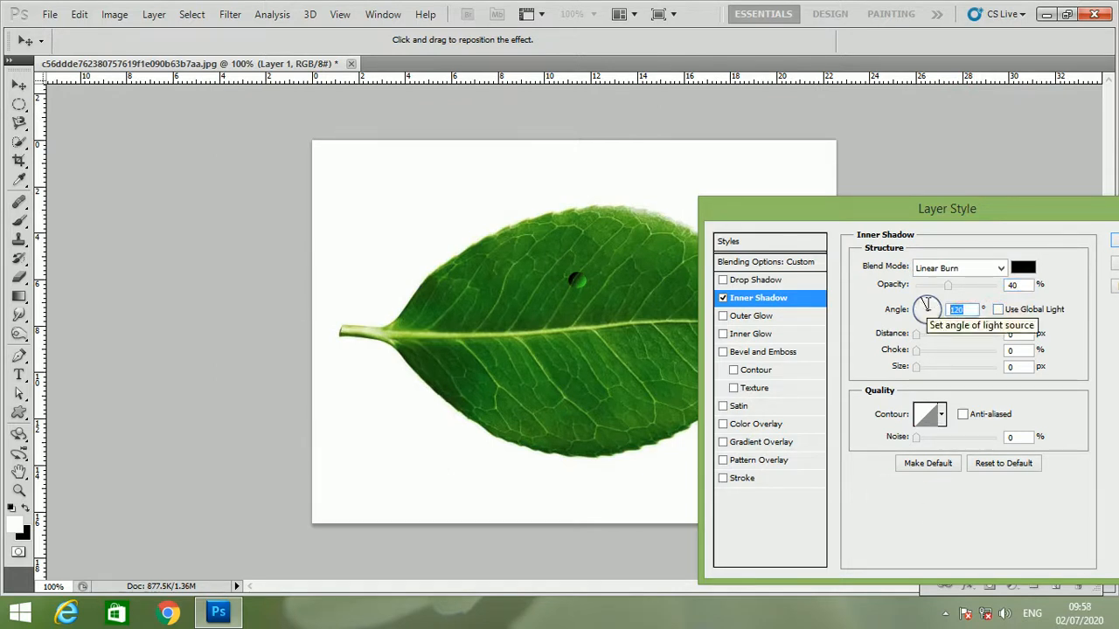
text(-)
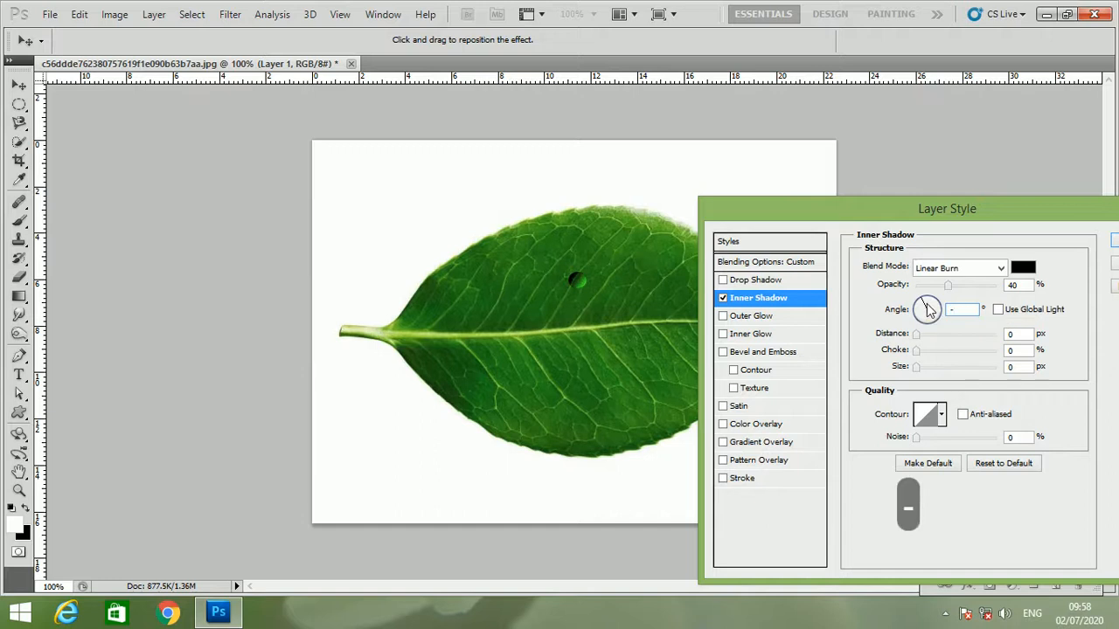
text(30)
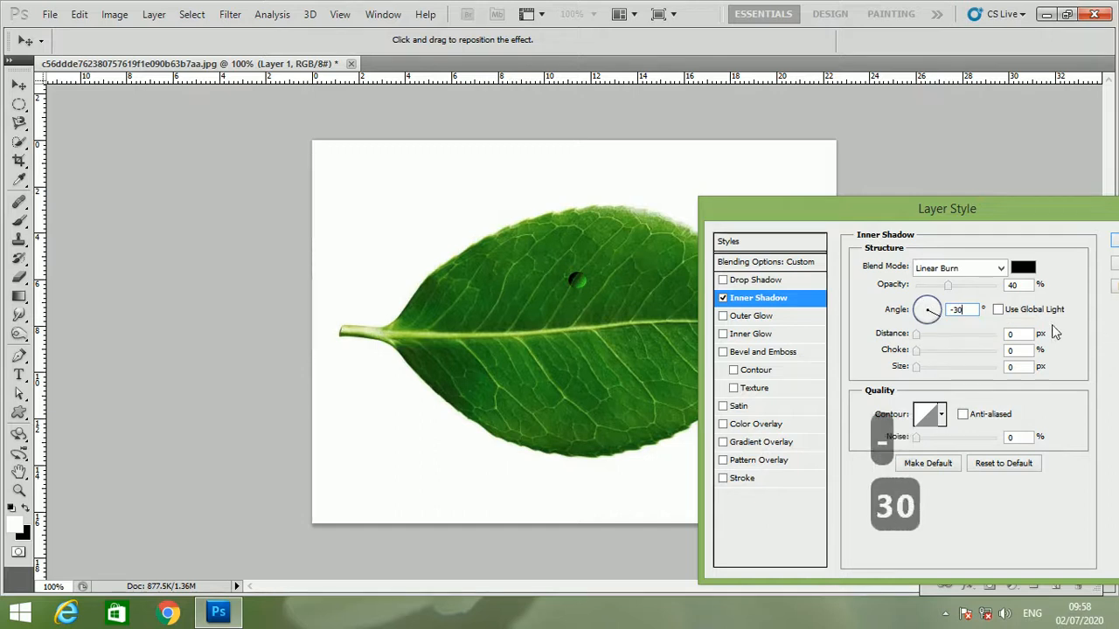
double_click(1014, 334)
text(2)
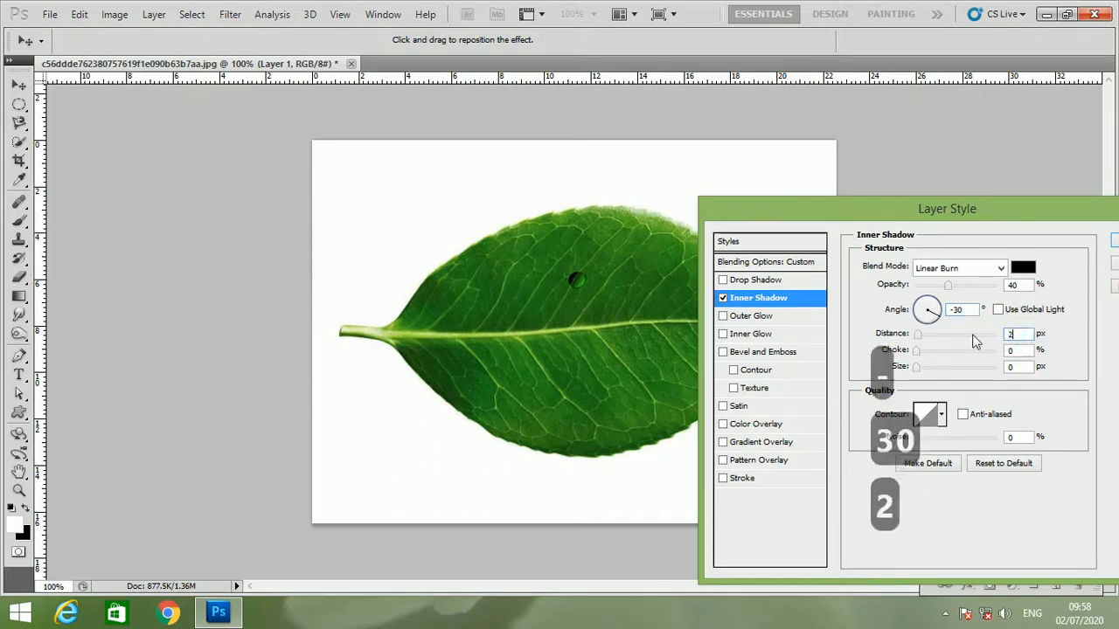
double_click(1014, 367)
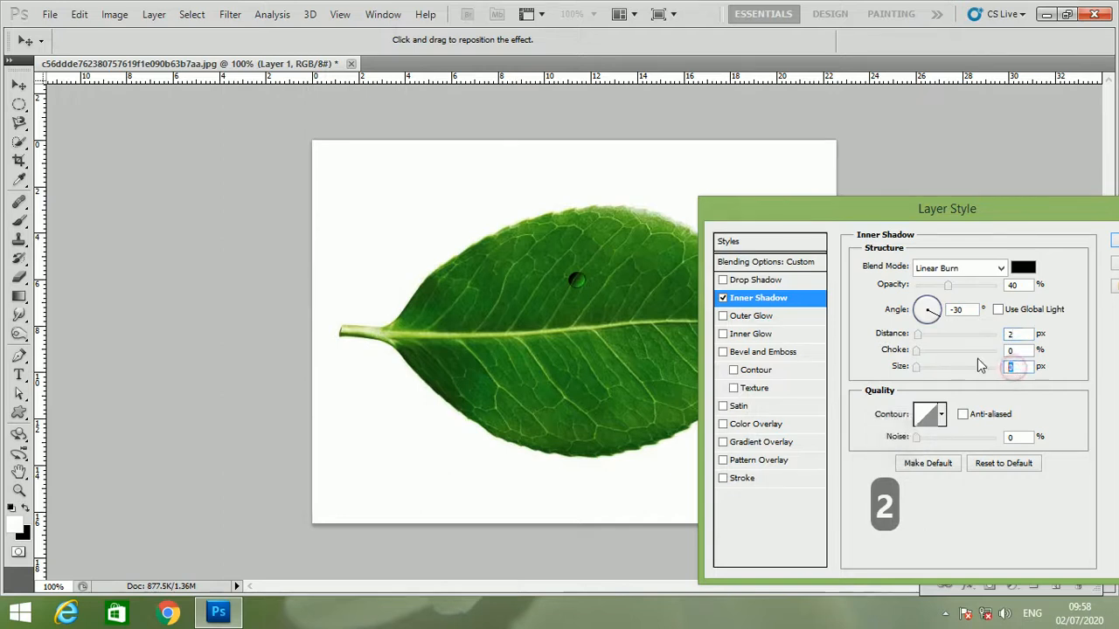
text(5)
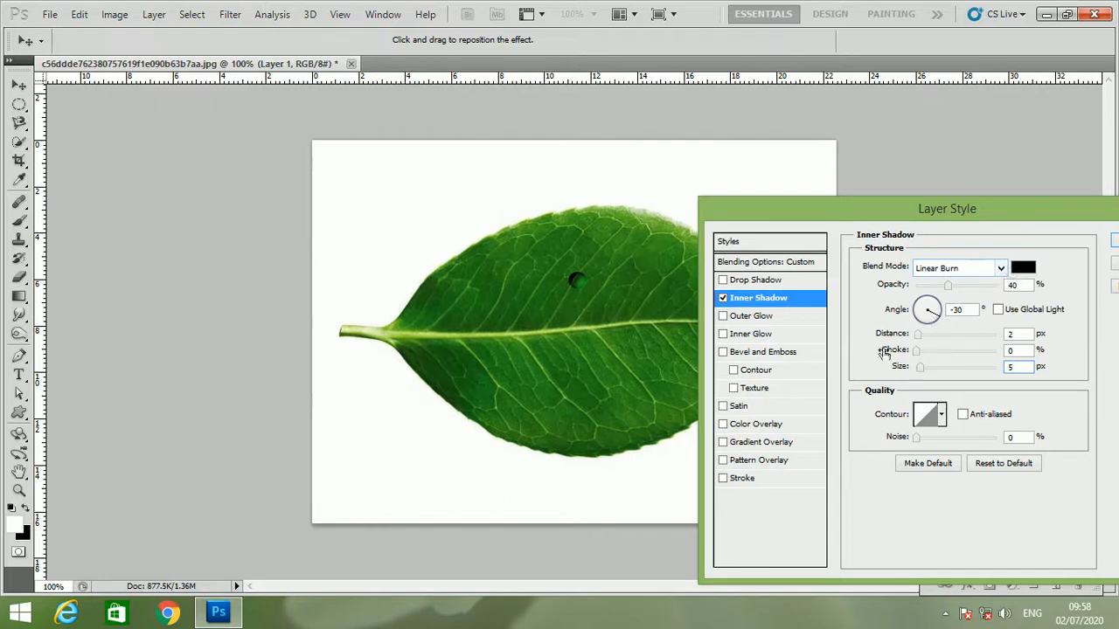
- Add a Drop Shadow to Layer 1 with Linear Burn blend mode and 30% opacity
click(759, 284)
click(923, 268)
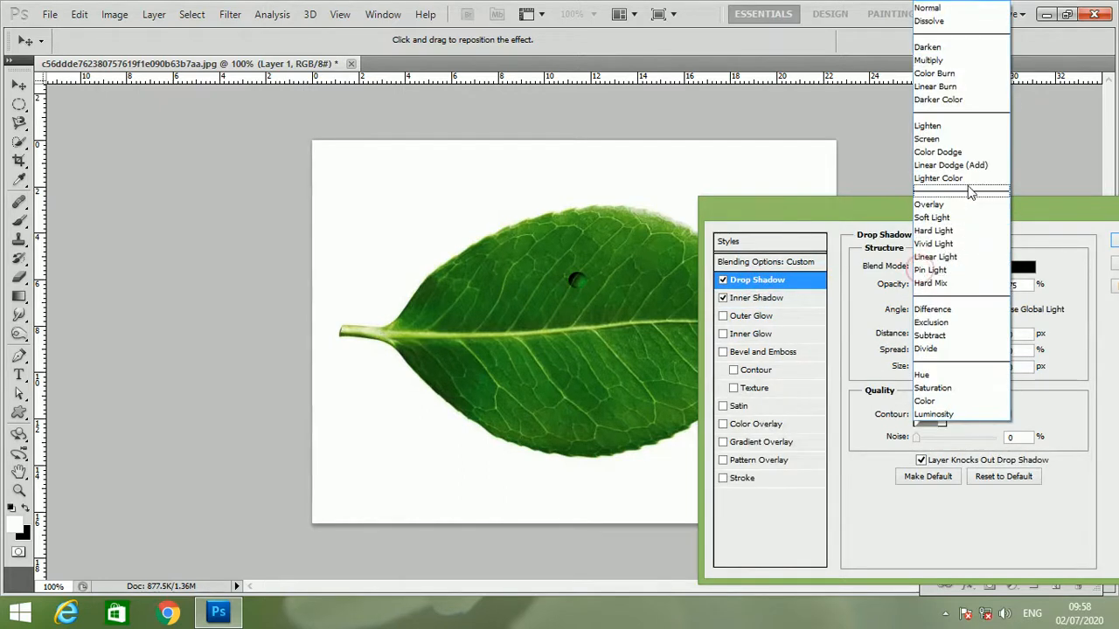
click(953, 87)
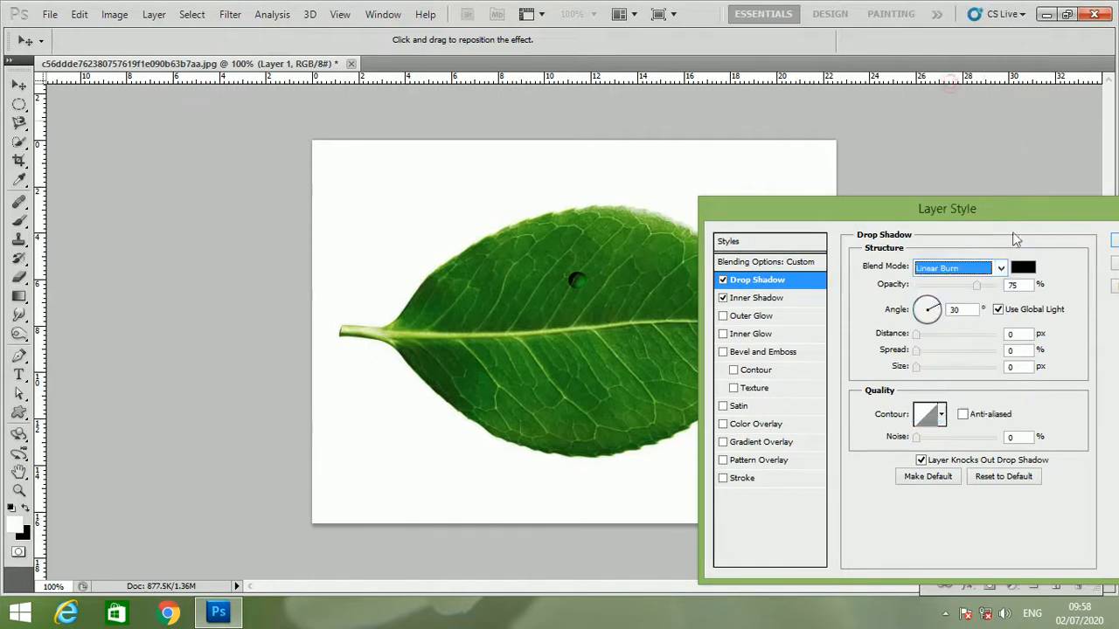
double_click(1015, 284)
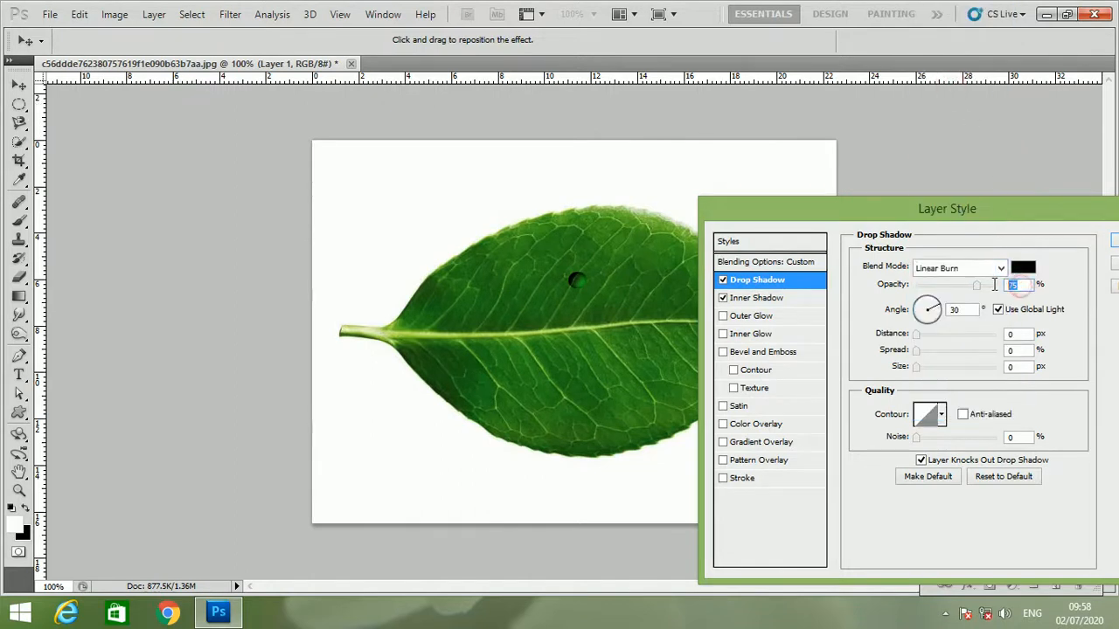
text(30)
- Turn off the Drop Shadow's global light, set angle 127°, distance 10 px and size 14 px, and apply the layer style
click(997, 309)
double_click(960, 310)
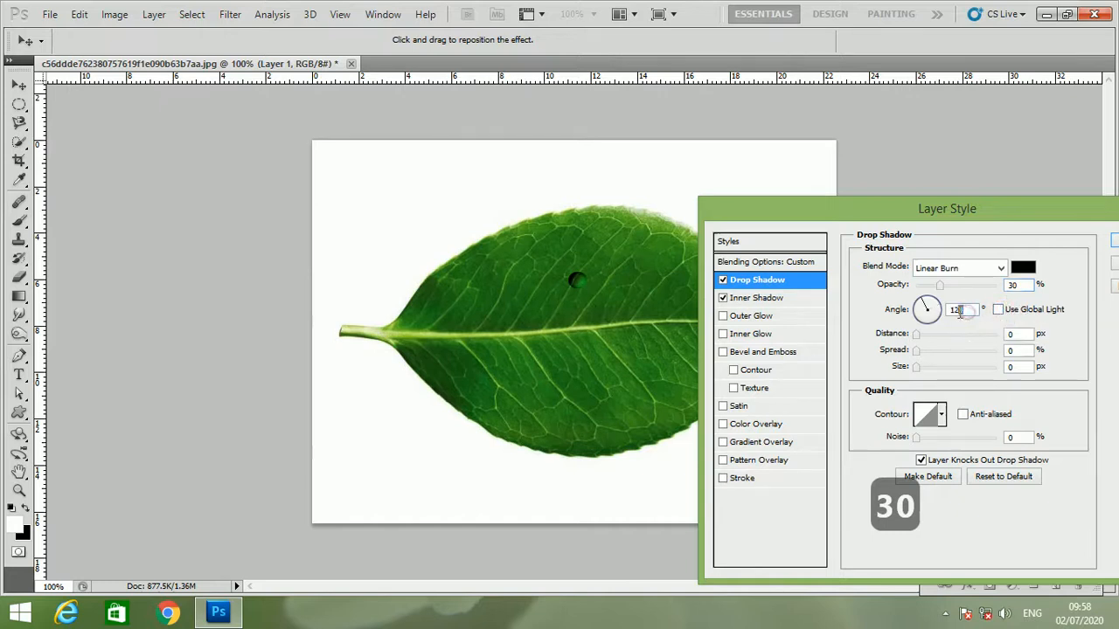
text(7)
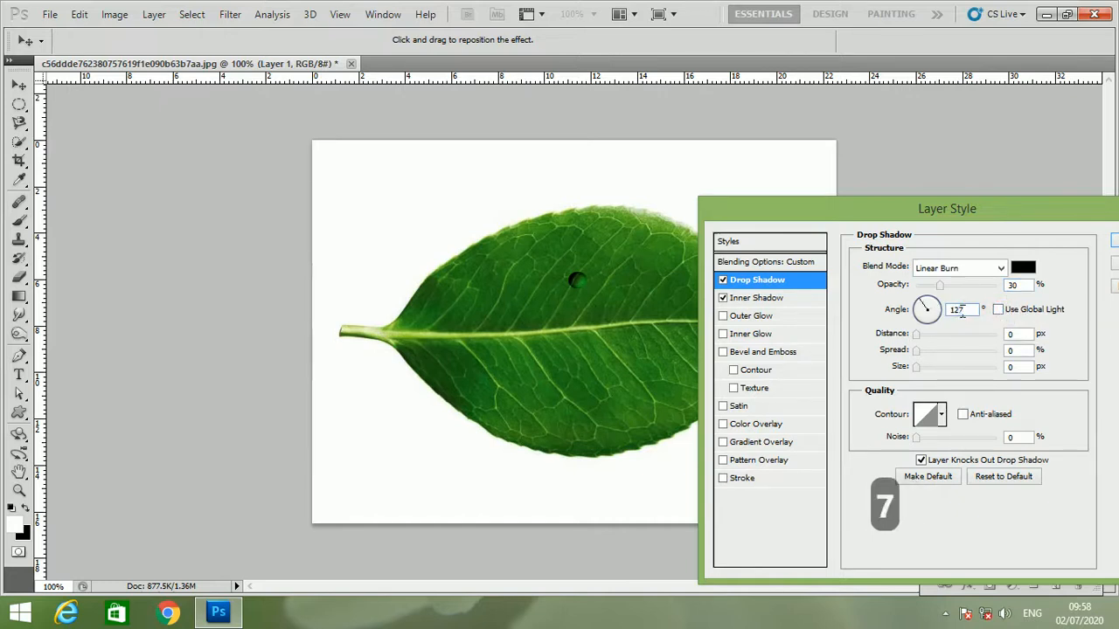
double_click(1014, 334)
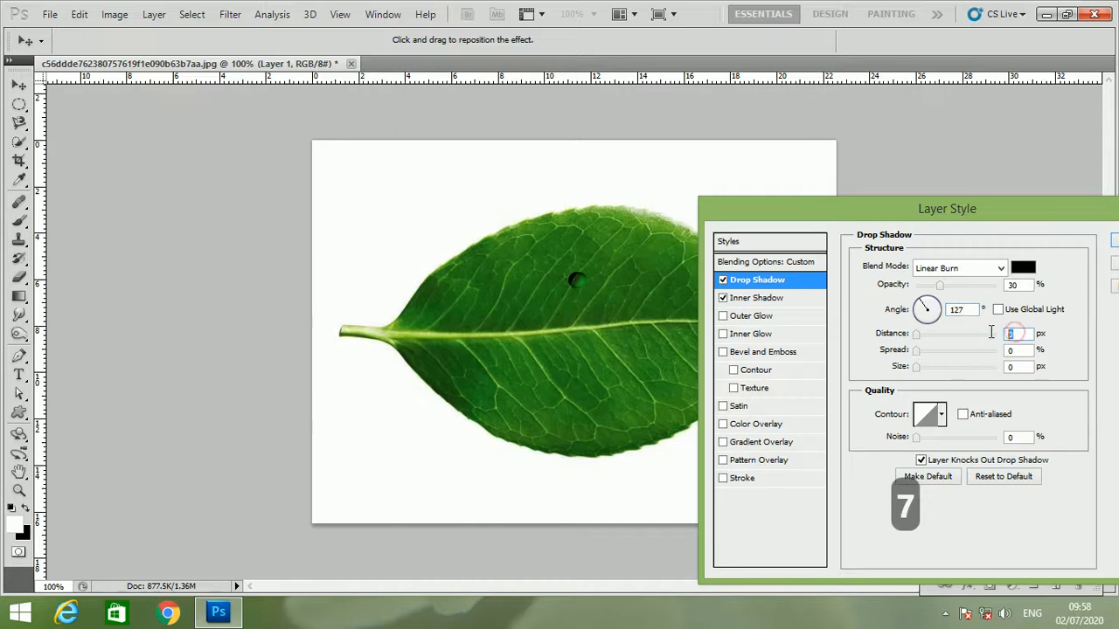
text(10)
double_click(1013, 367)
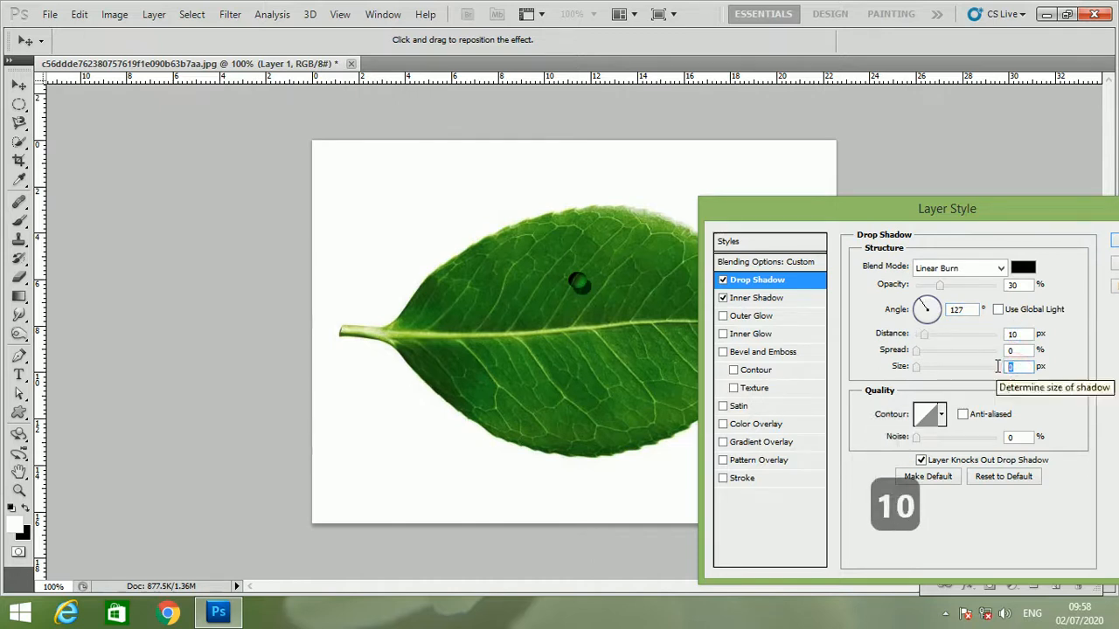
text(14)
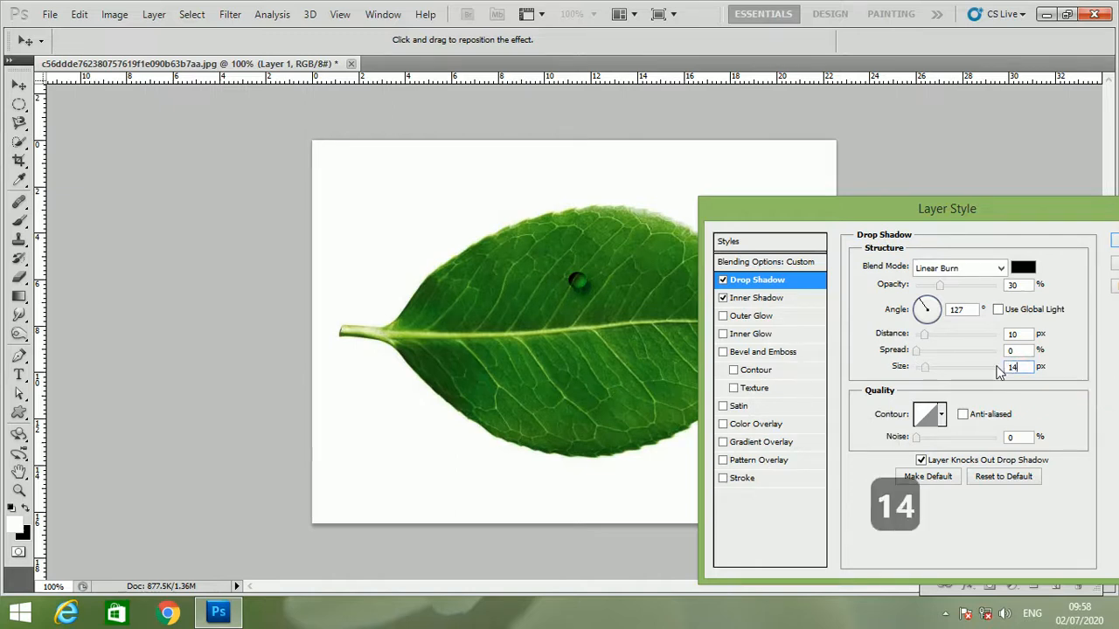
drag(1022, 203, 936, 219)
click(1059, 257)
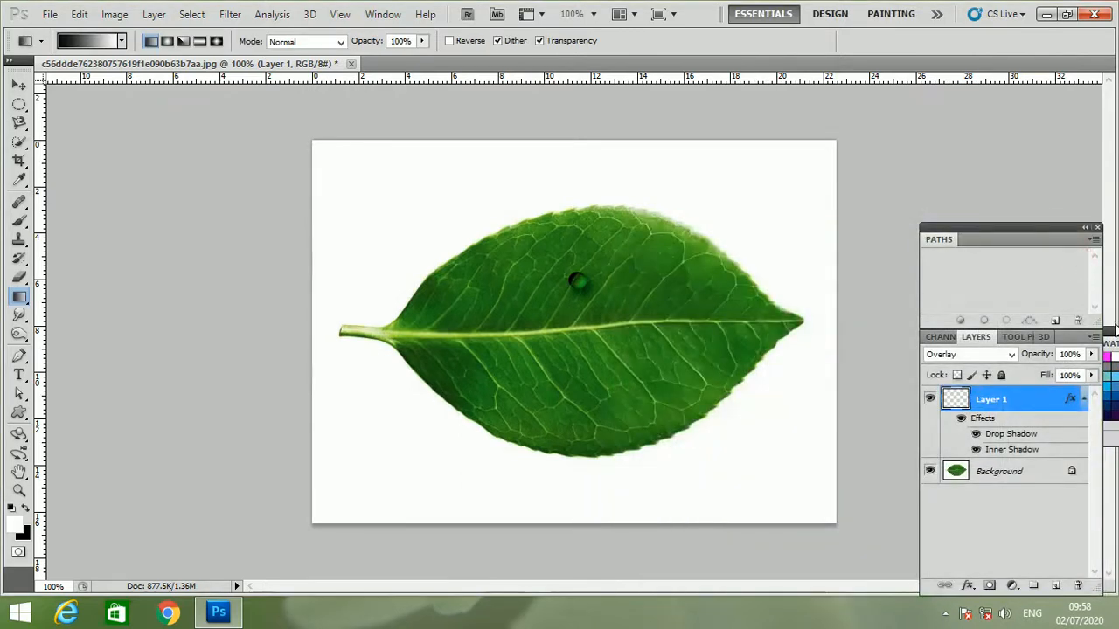
- Create a new layer above Layer 1 and choose the first soft round preset for the Brush tool
click(1056, 586)
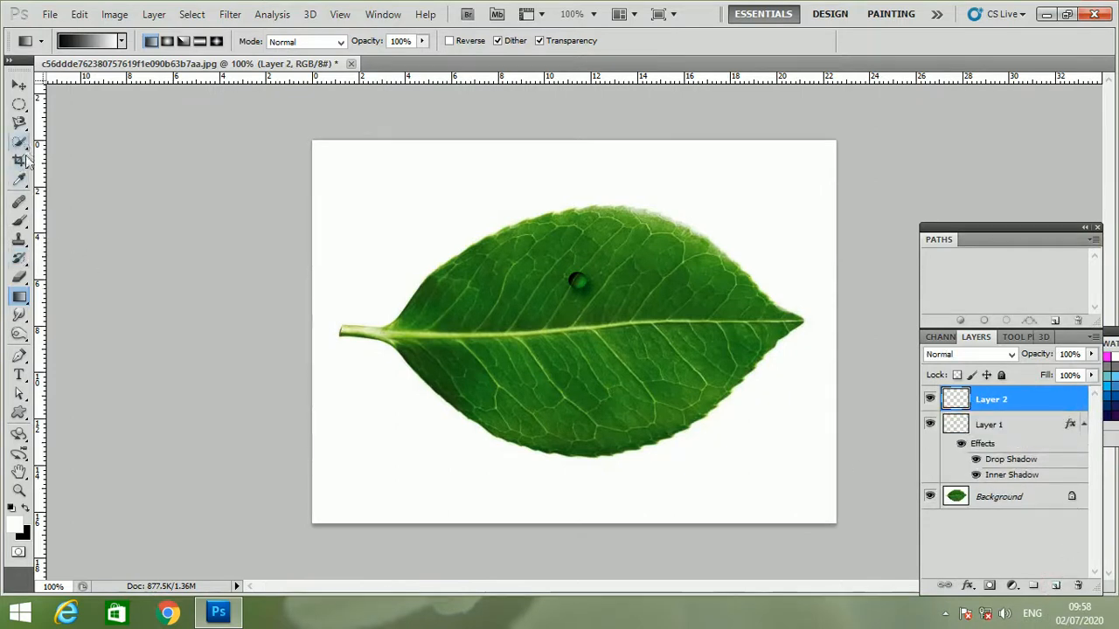
click(21, 221)
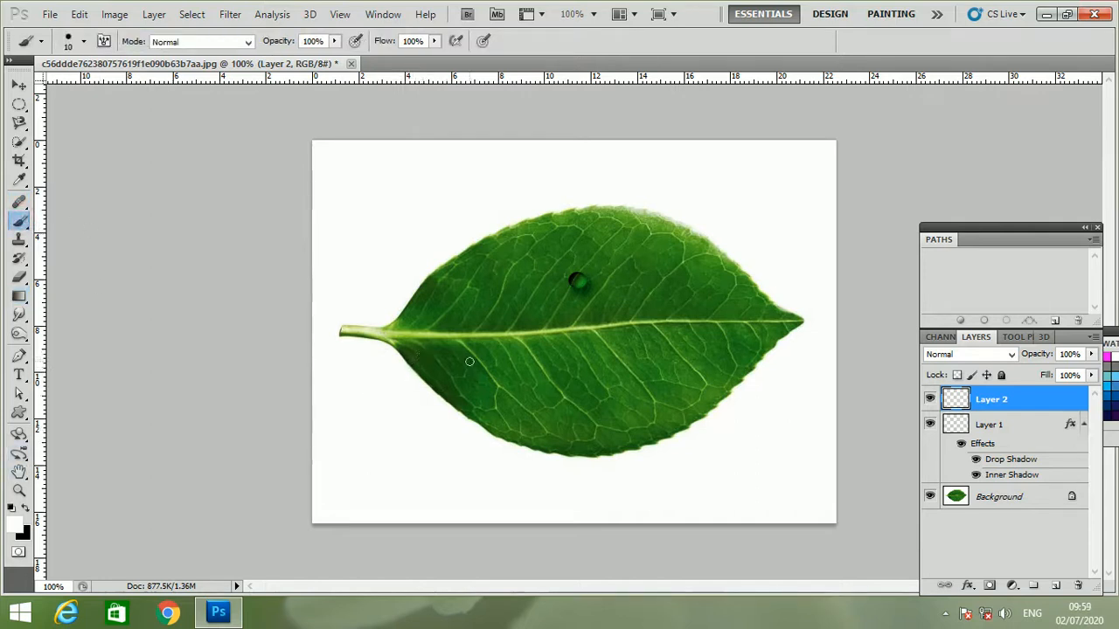
click(84, 41)
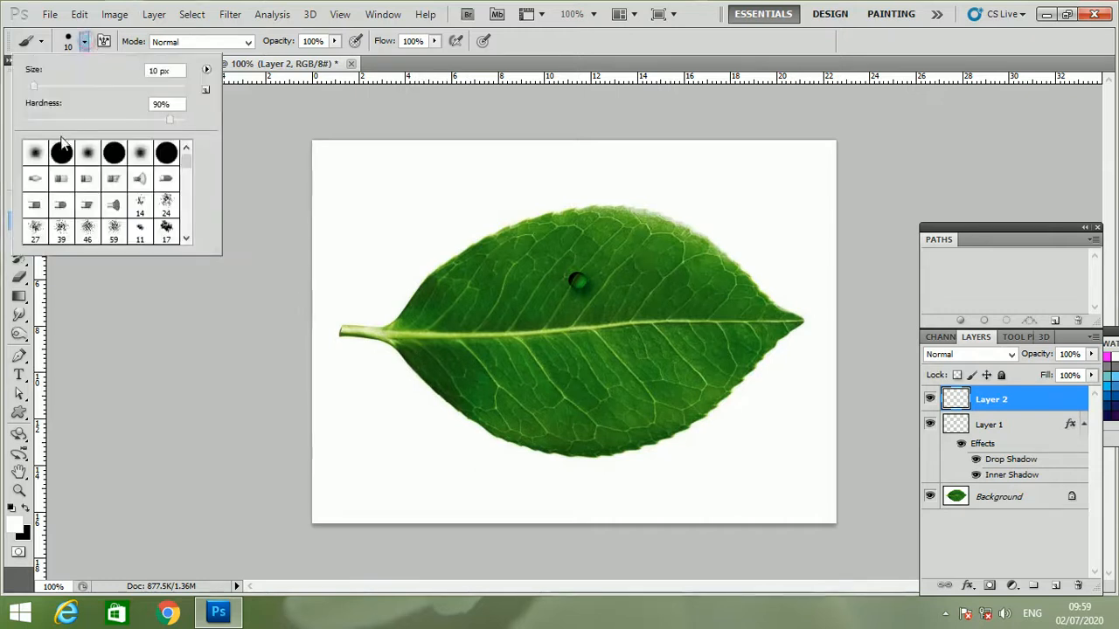
click(35, 153)
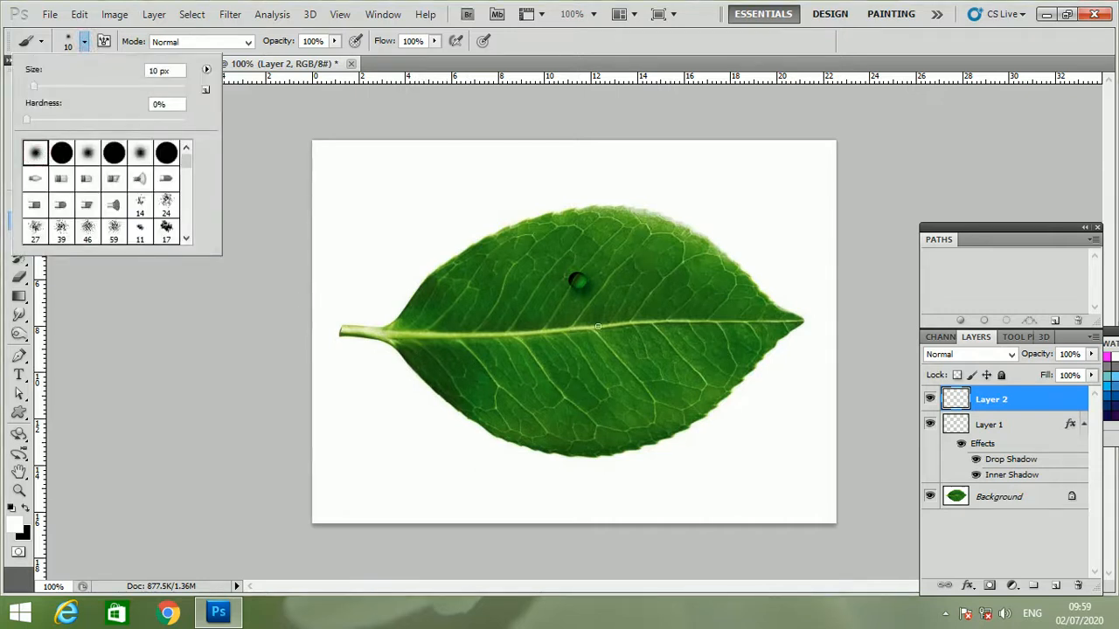
- Set the brush size to 7 px and its hardness to 90% for painting on the droplet
key(ctrl+equal)
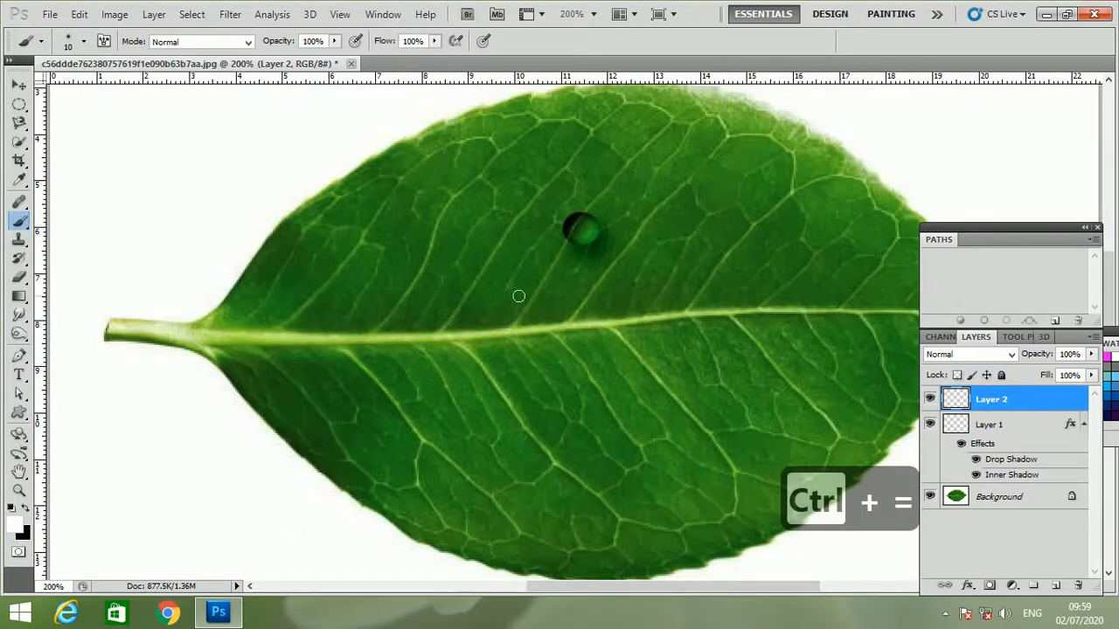
key(bracketleft)
key(bracketleft)
key(bracketleft)
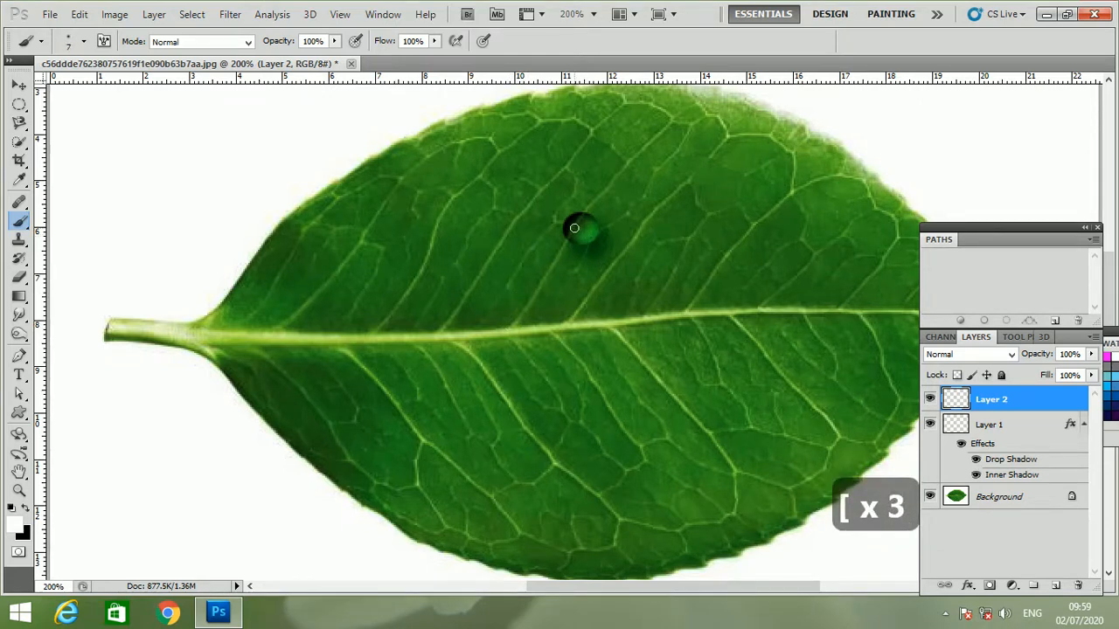
click(84, 41)
click(177, 103)
text(90)
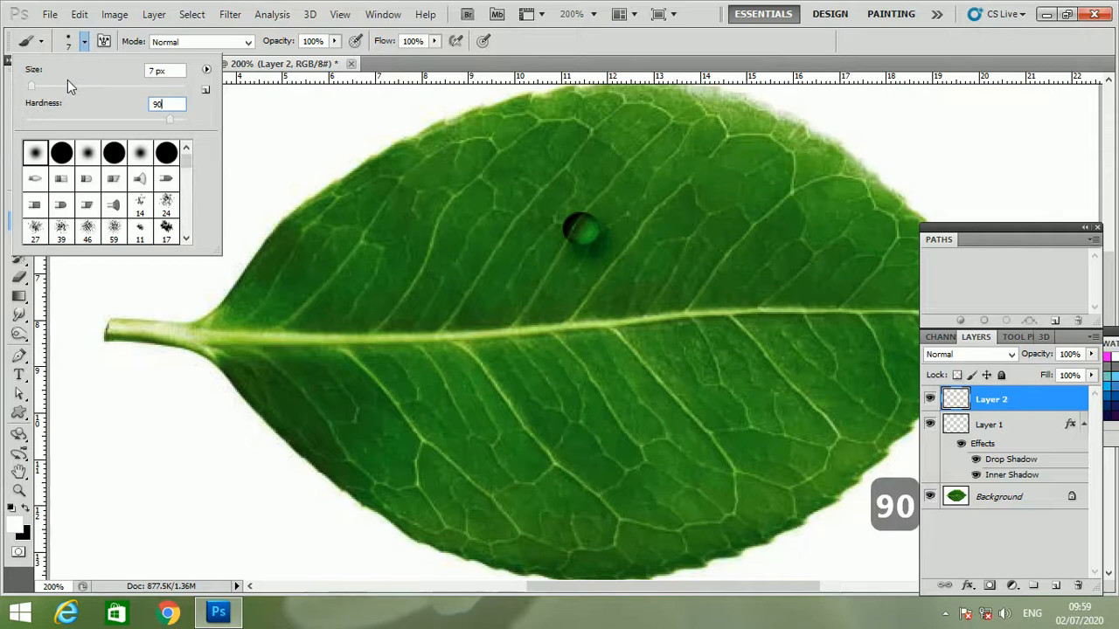
key(Return)
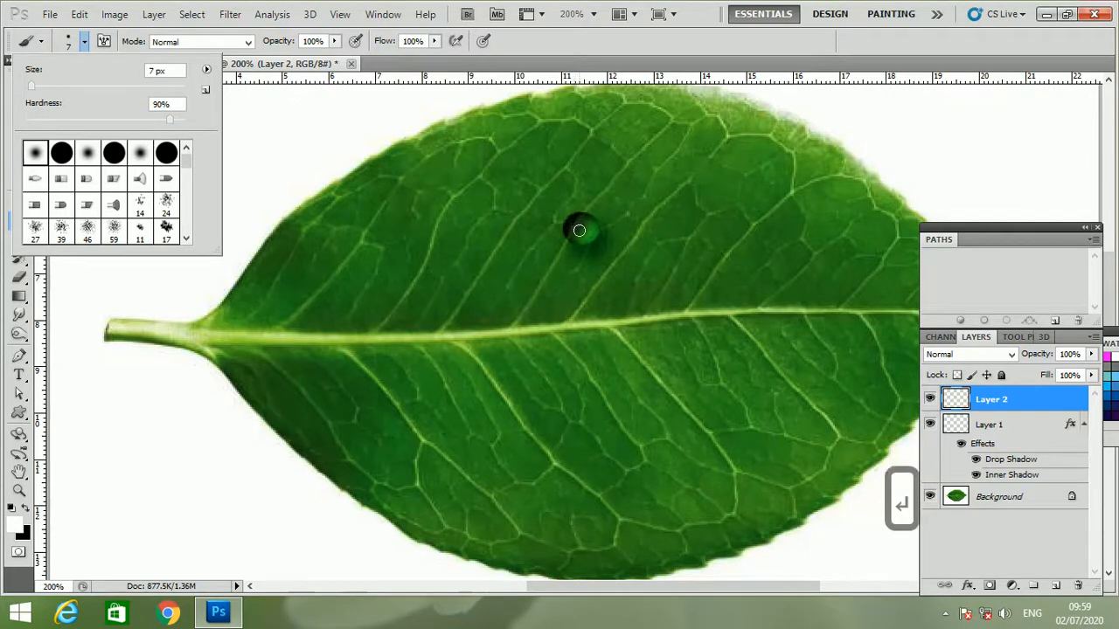
- Reduce the brush size to 5 px and paint a single white highlight spot on the droplet's dark upper-left area
key(Return)
key(bracketleft)
key(bracketleft)
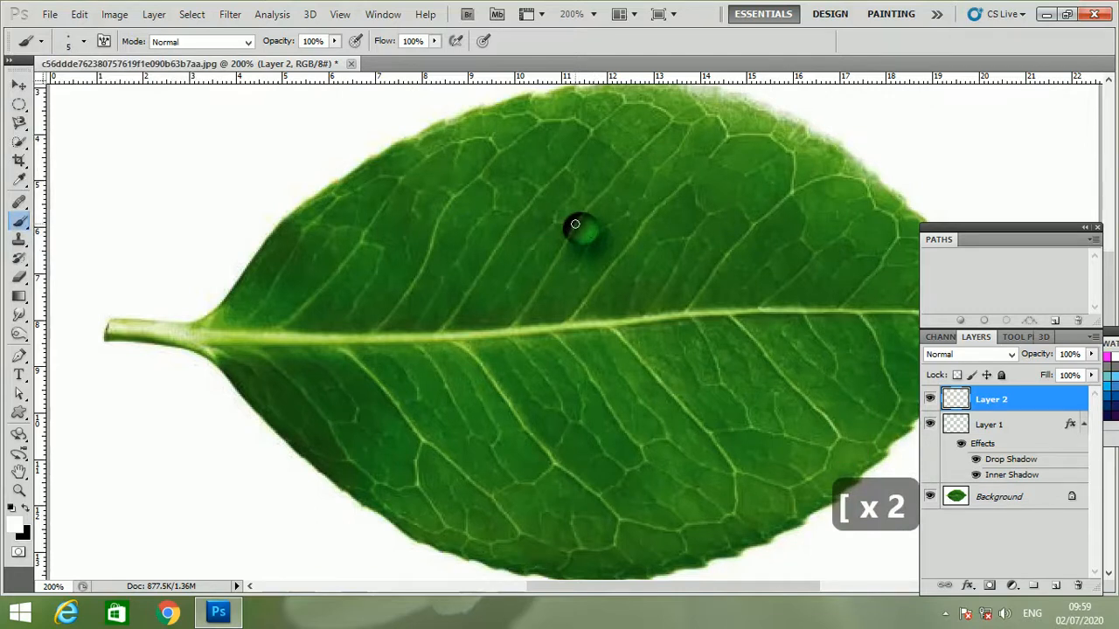
click(574, 225)
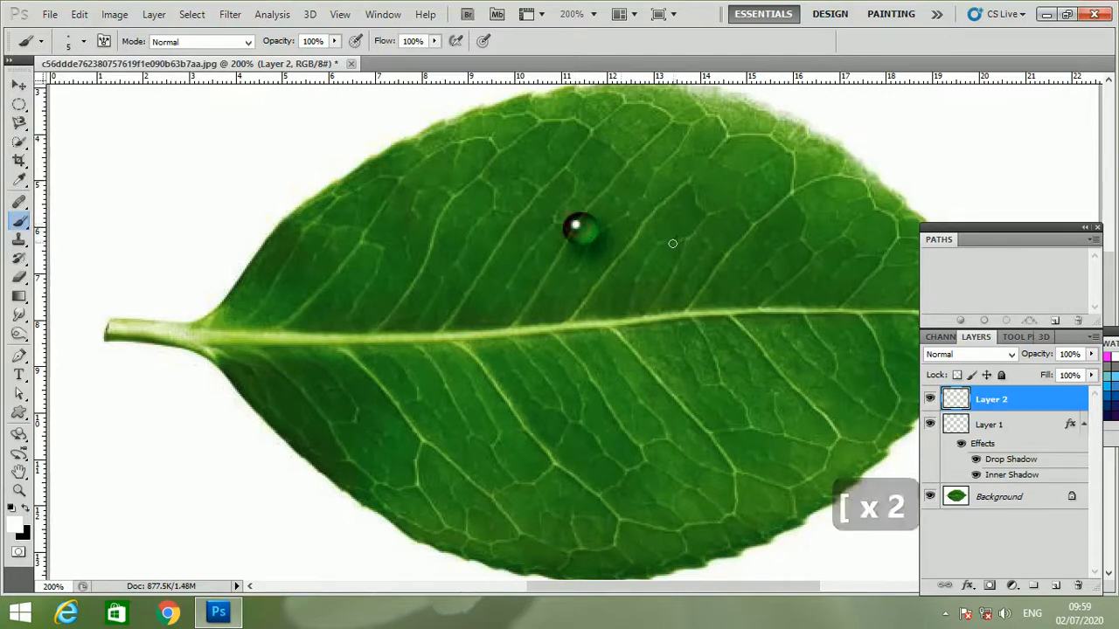
- Select Layer 1 and Layer 2 together and link them so the droplet and its highlight stay together
key(ctrl+minus)
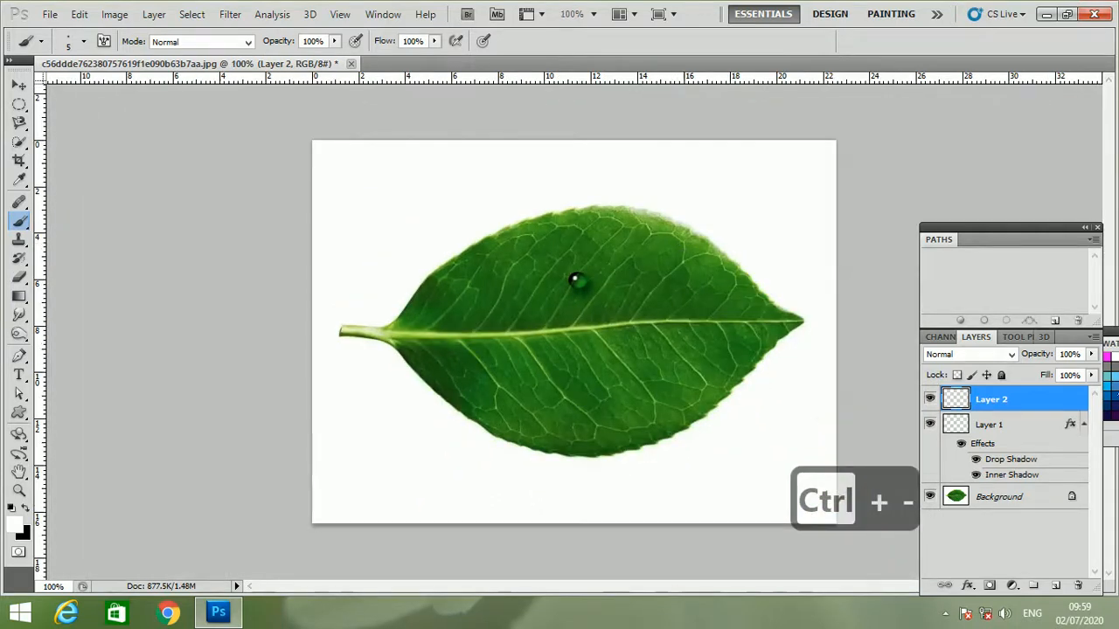
click(1025, 437)
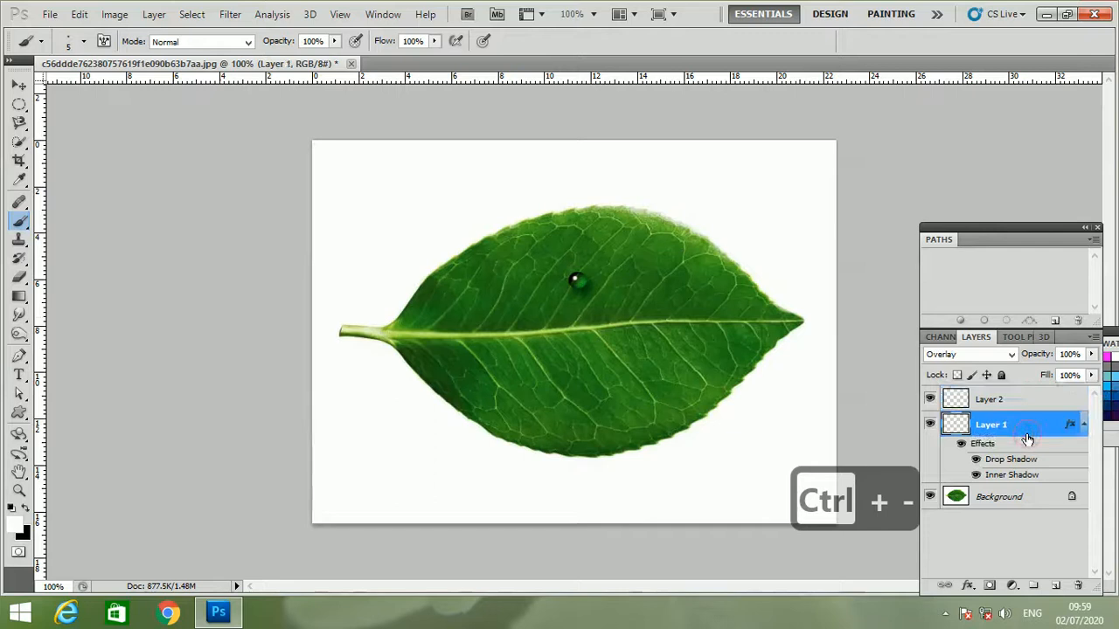
shift+click(1003, 404)
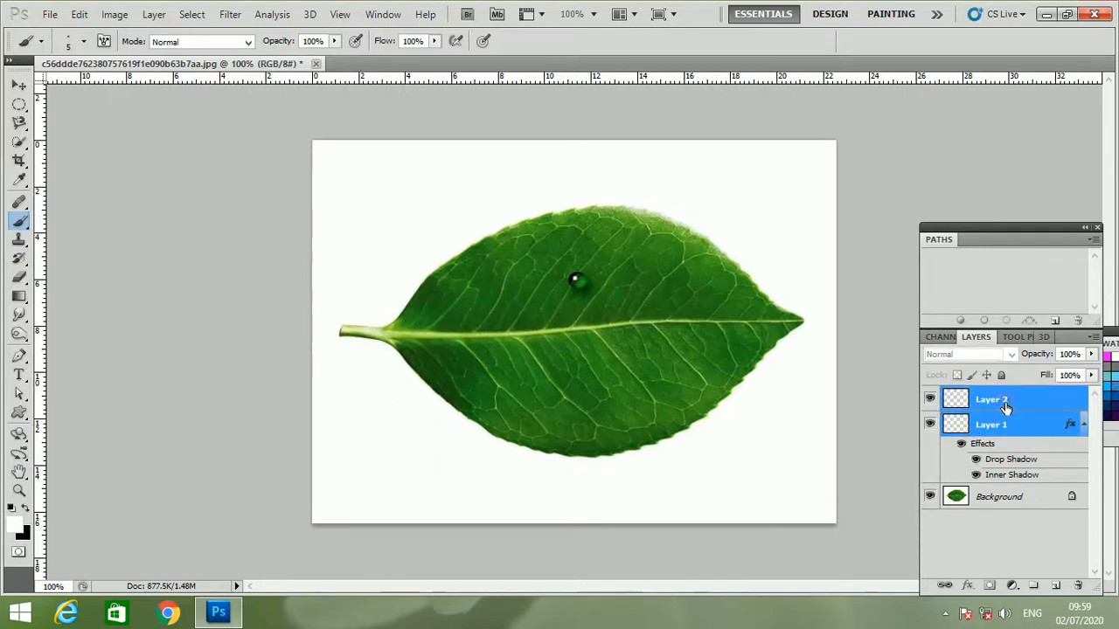
click(944, 585)
click(601, 329)
click(567, 242)
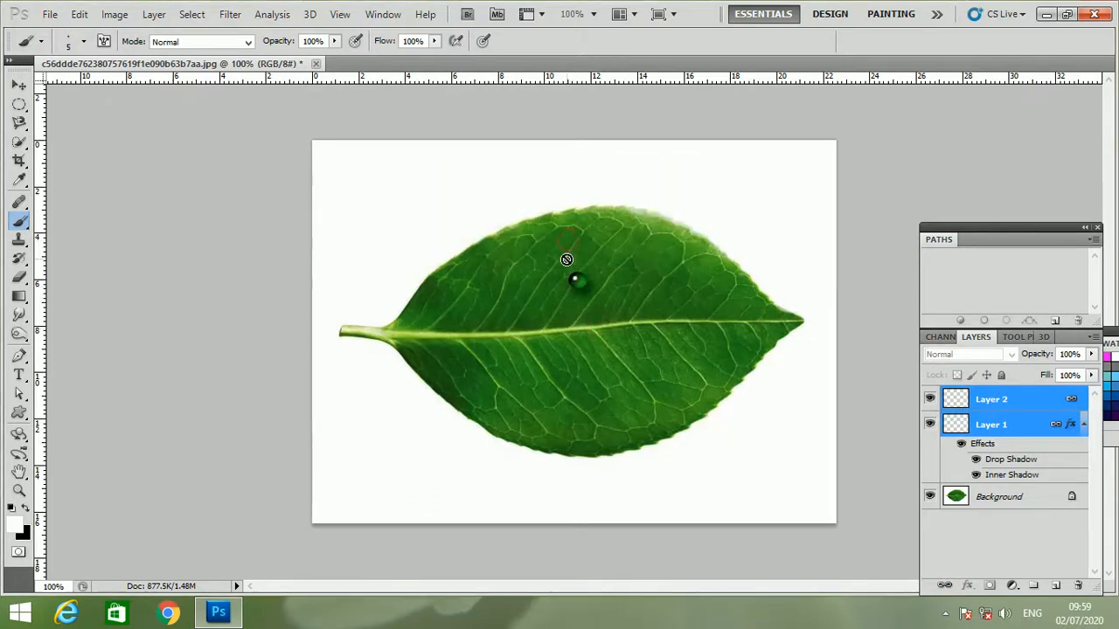
- Place a copy of the droplet just right of the original with the Move tool and scale it to about 42%
click(18, 85)
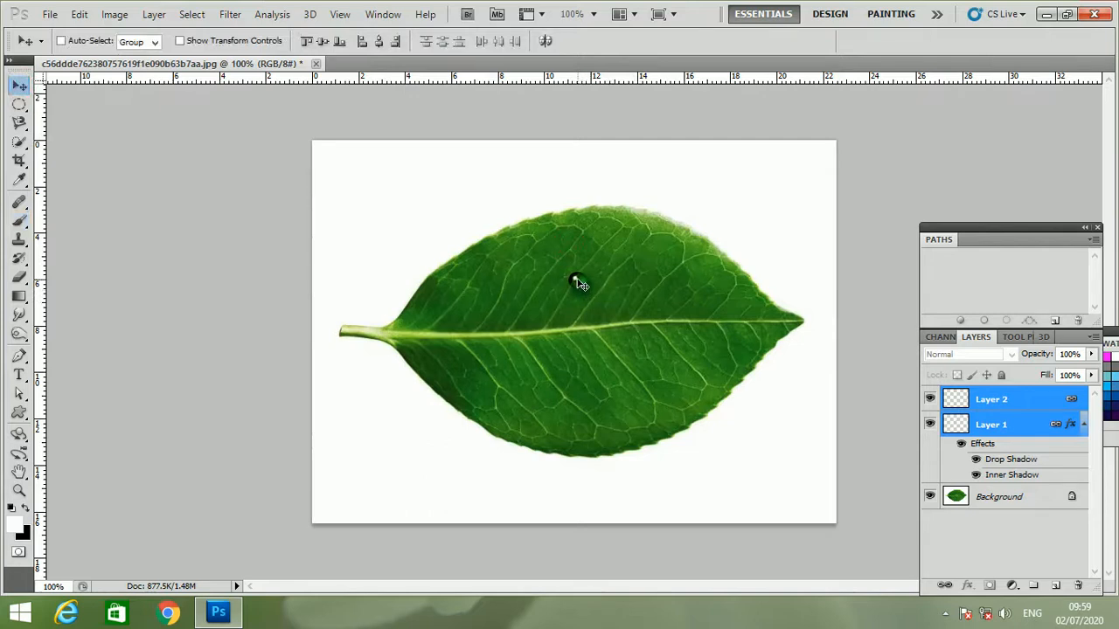
drag(584, 289, 638, 289)
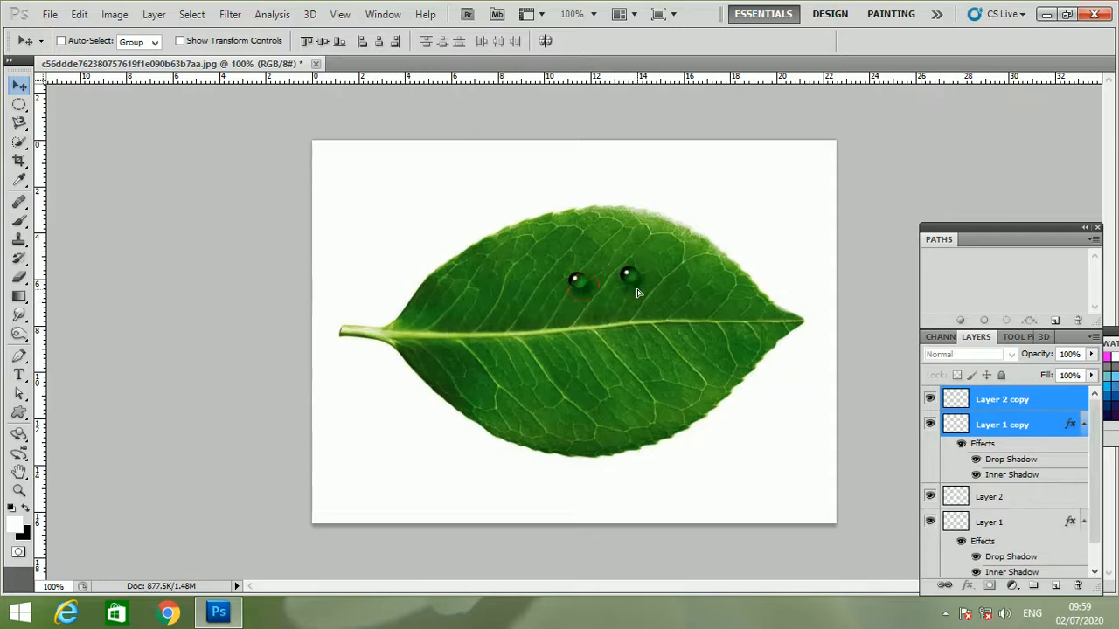
key(ctrl+t)
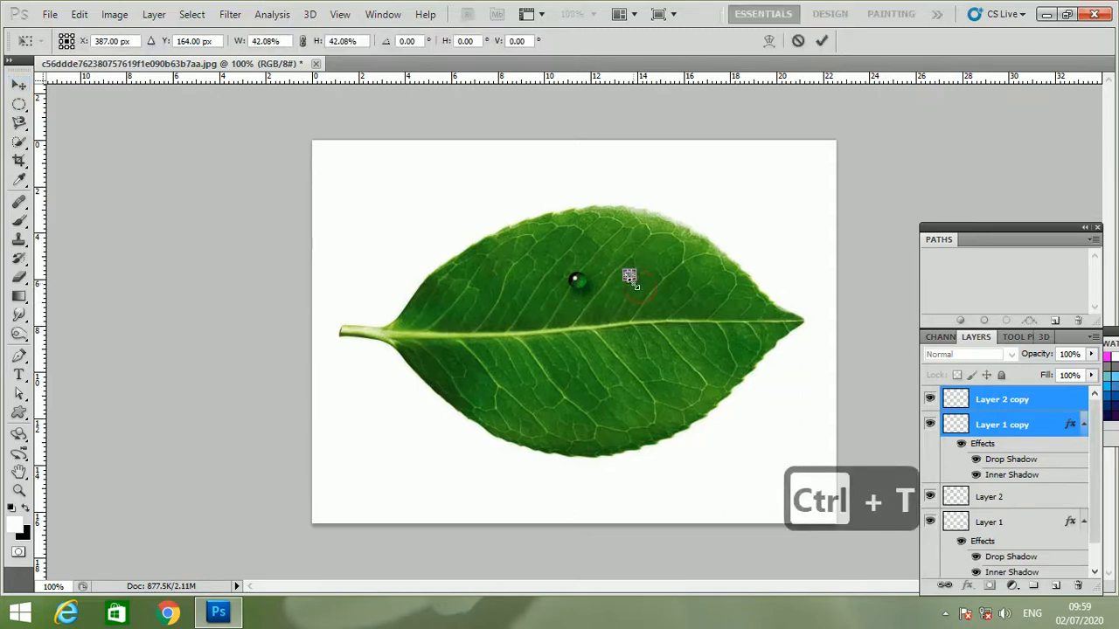
key(Return)
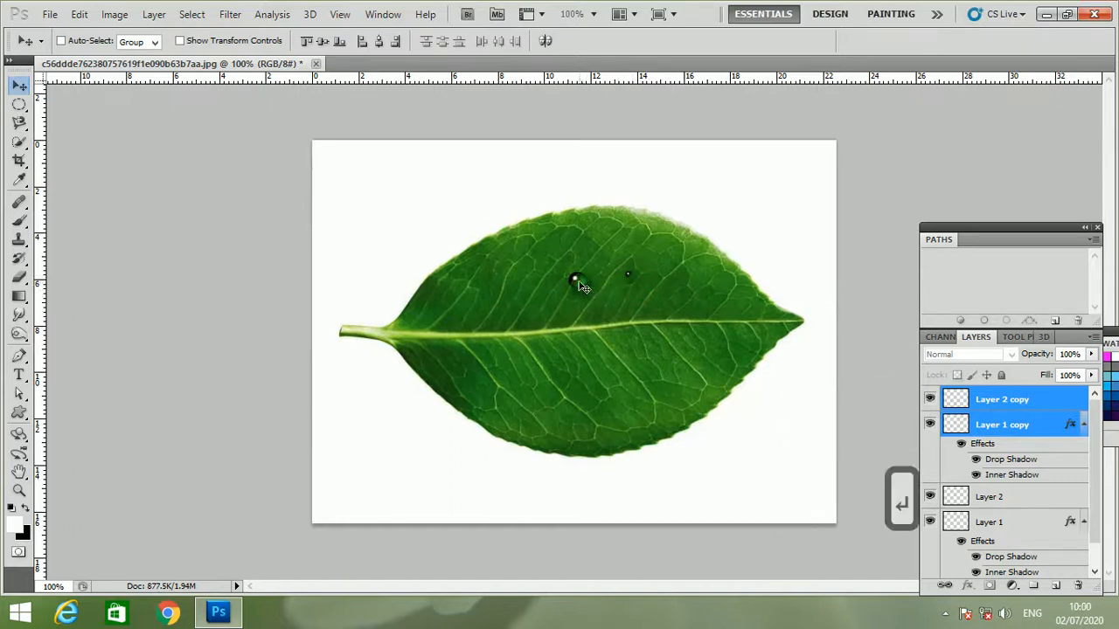
- Duplicate the small droplet straight down below the leaf's midrib and scale the copy to about 266%
drag(591, 302, 573, 368)
key(ctrl+j)
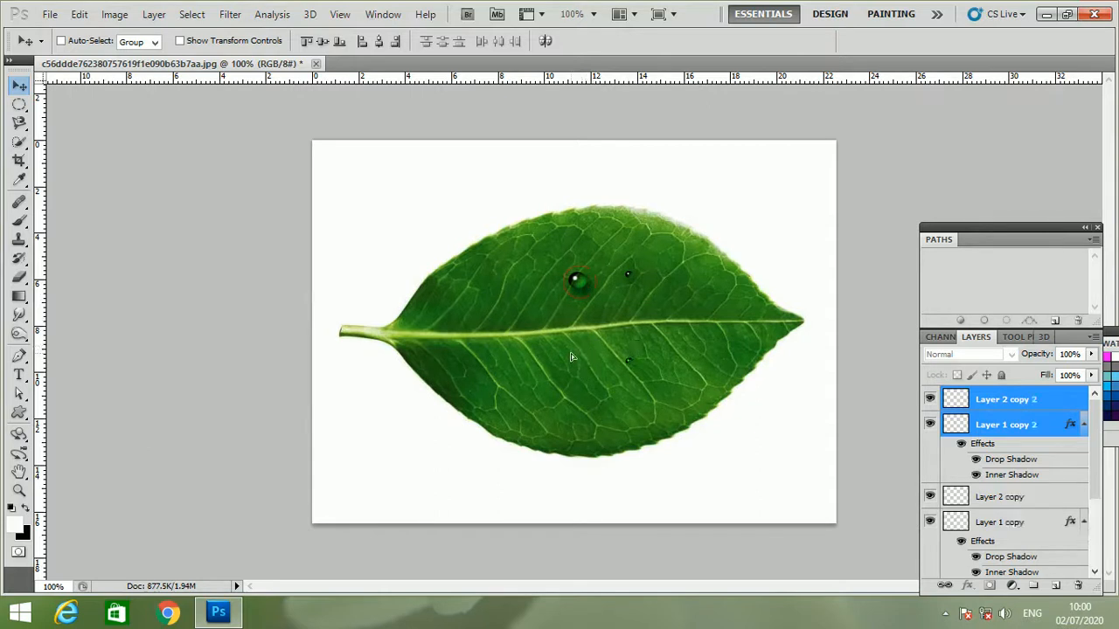
key(ctrl+t)
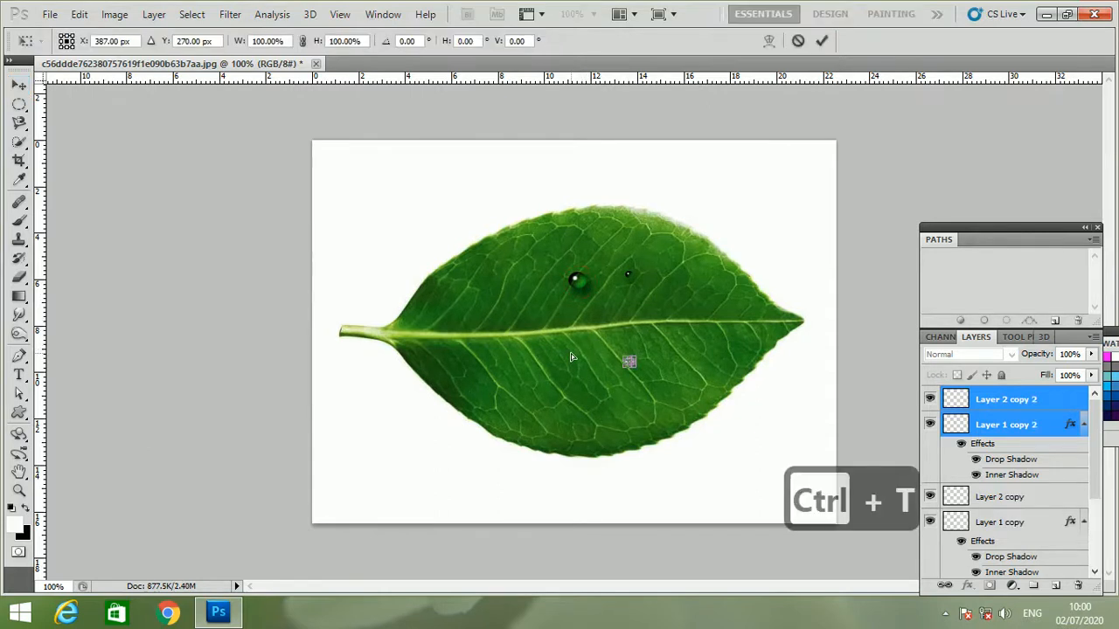
drag(631, 356, 645, 348)
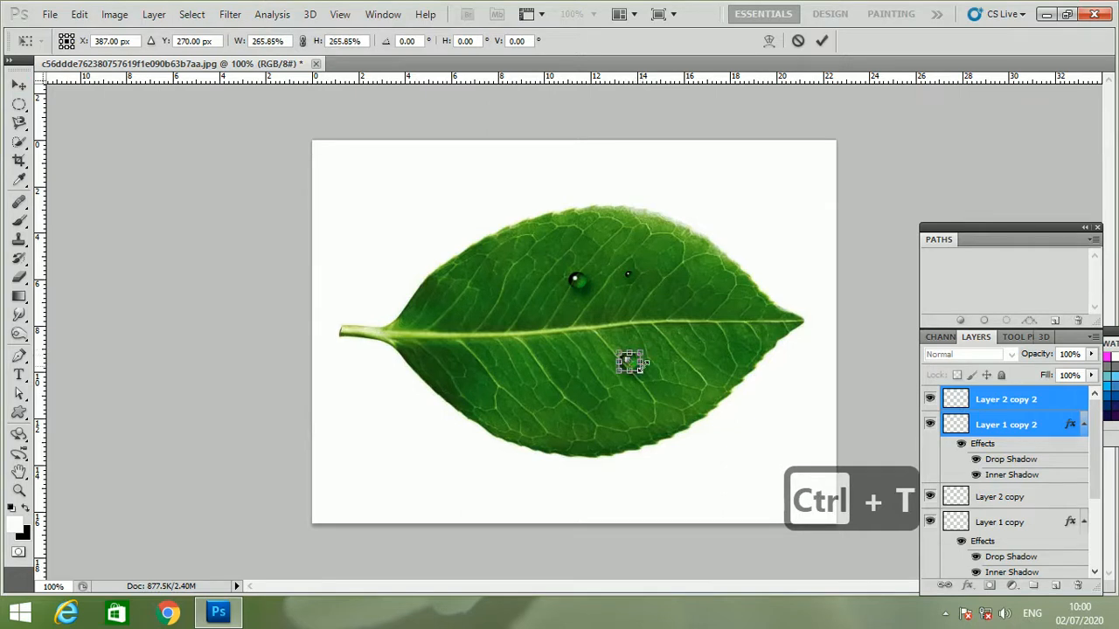
key(Return)
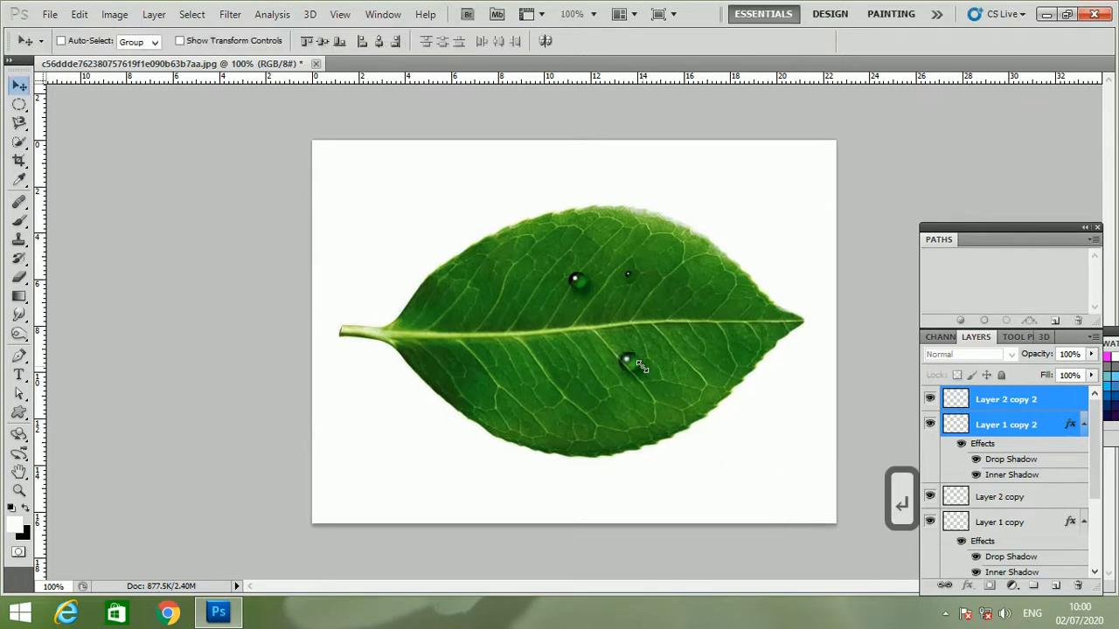